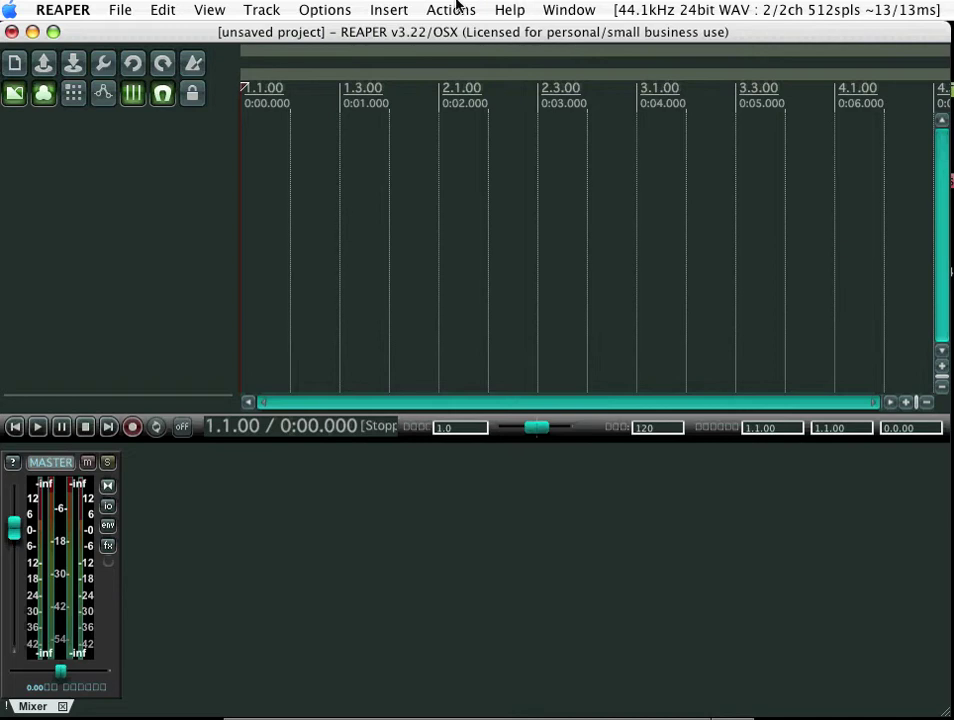
Step: Insert a new empty track in the project
right_click(71, 142)
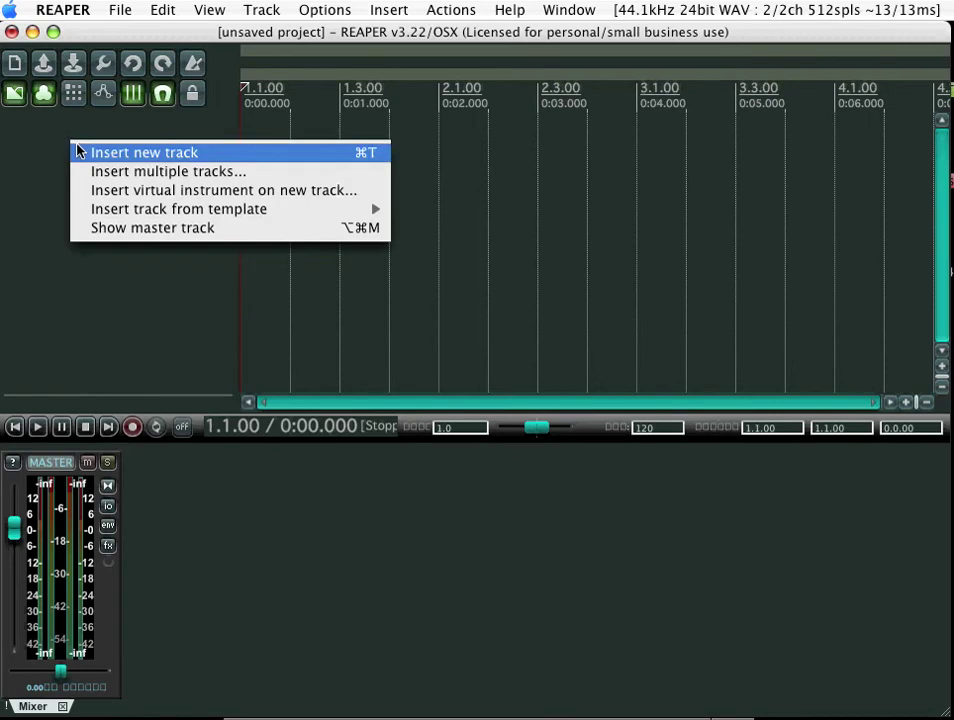
left_click(124, 160)
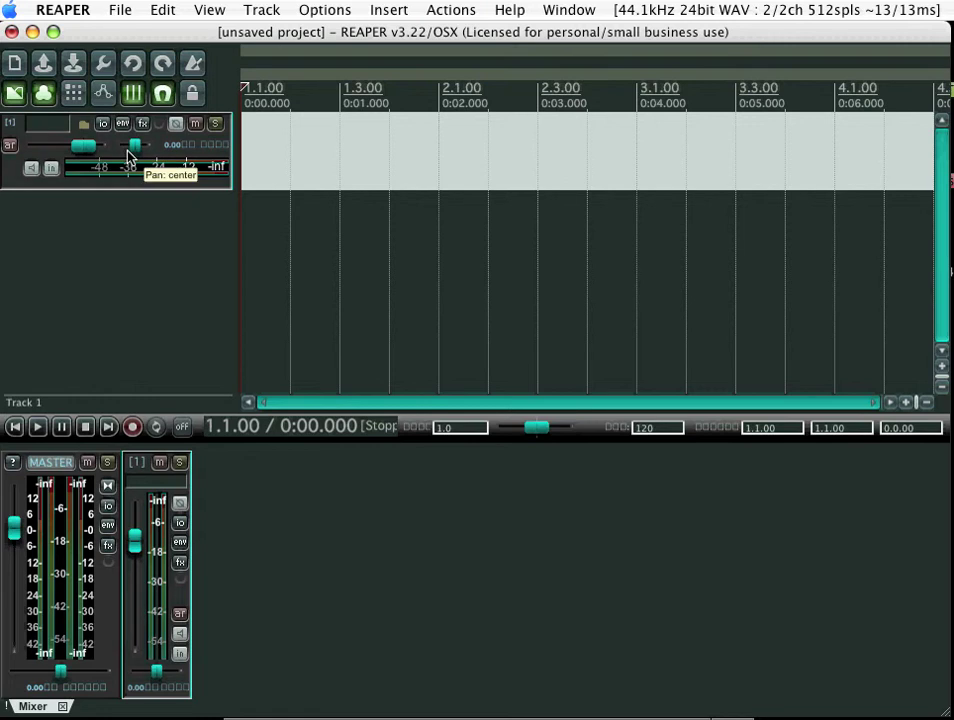
Step: Add a second track below the first one and remove it again
double_click(113, 231)
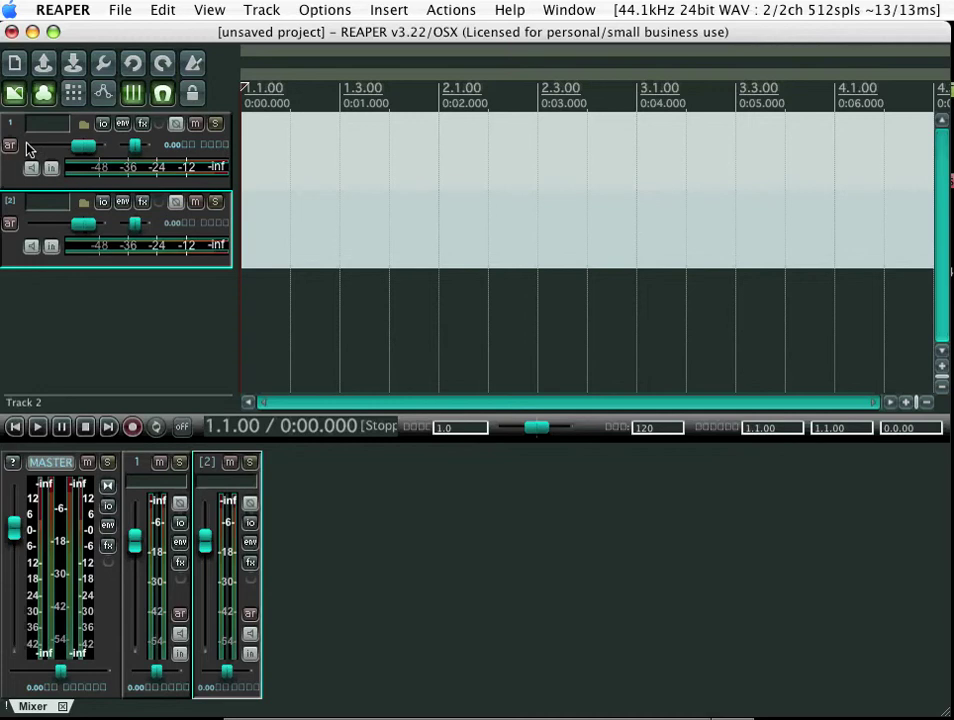
right_click(20, 245)
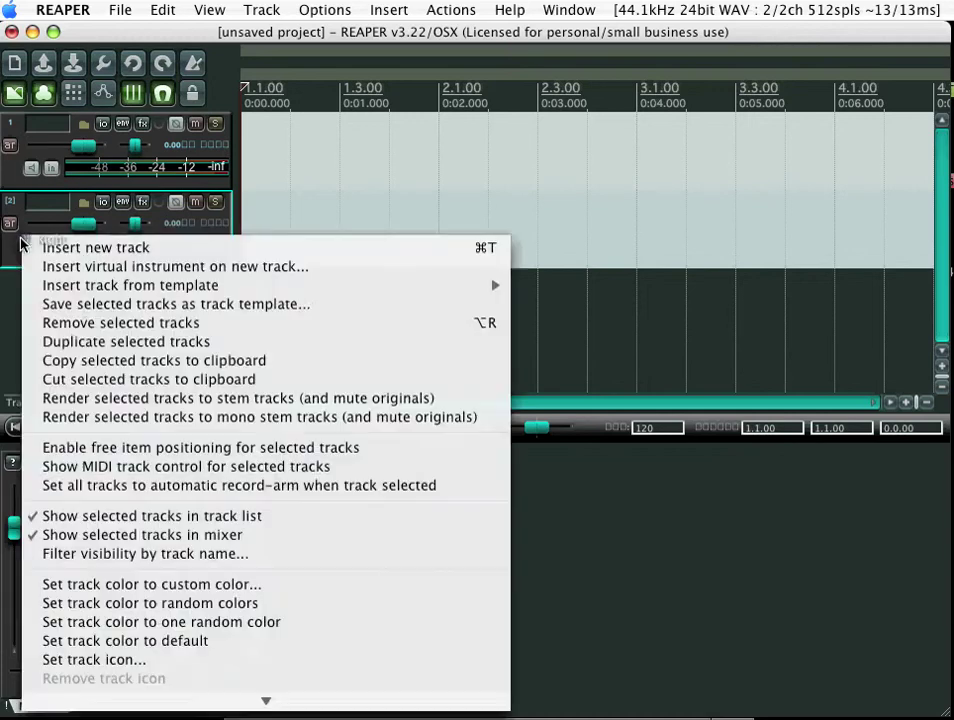
left_click(91, 330)
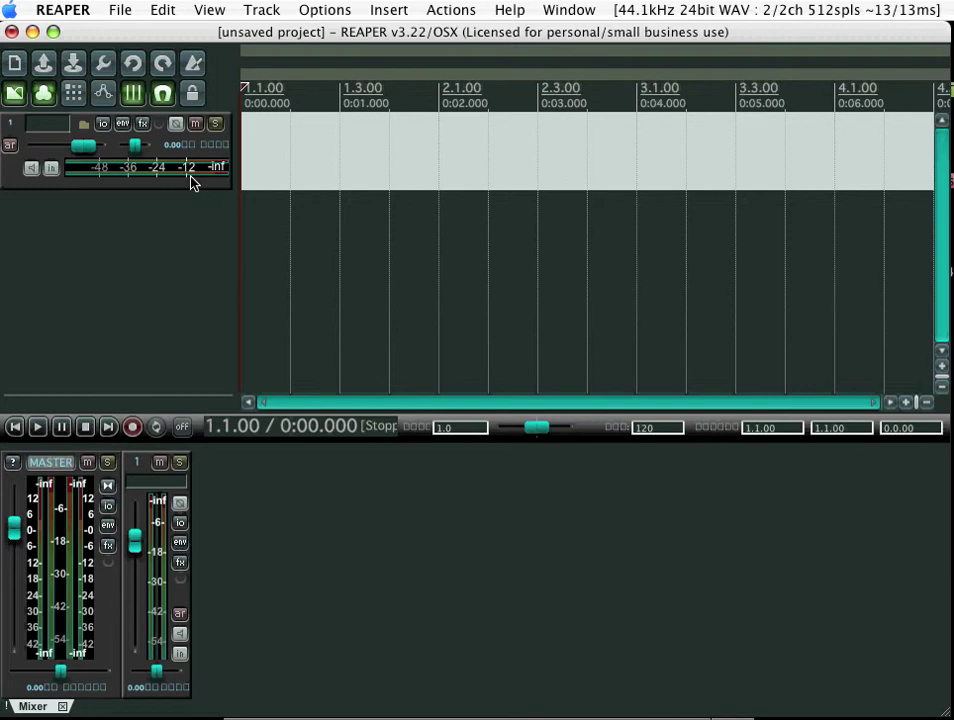
Step: Arm track 1 for recording and look through its mono, stereo and MIDI input choices
left_click(9, 147)
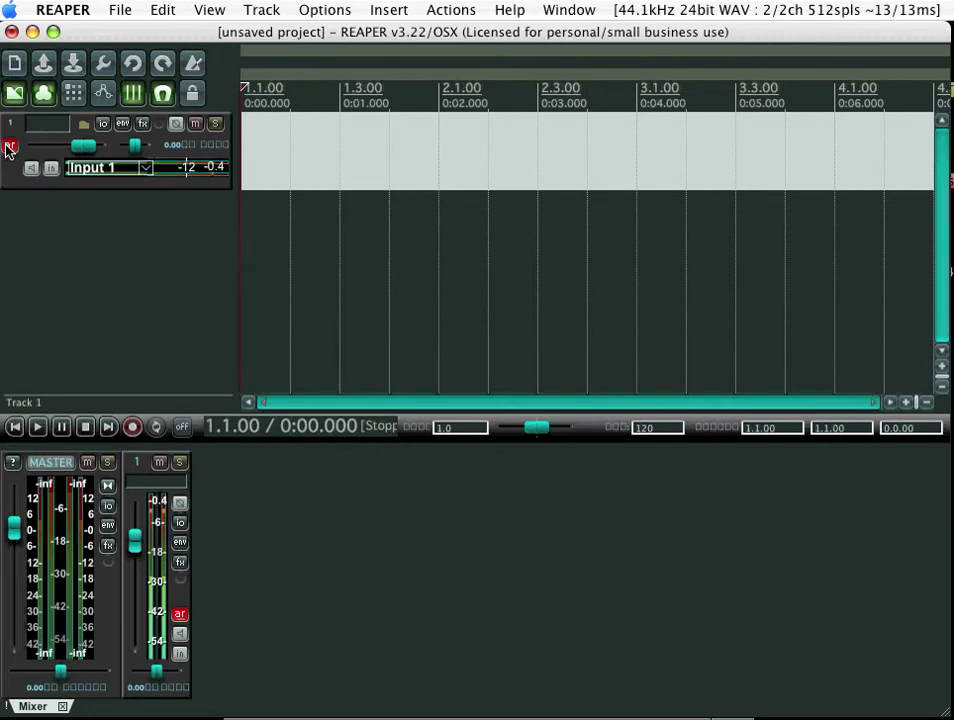
left_click(86, 166)
mouse_move(116, 177)
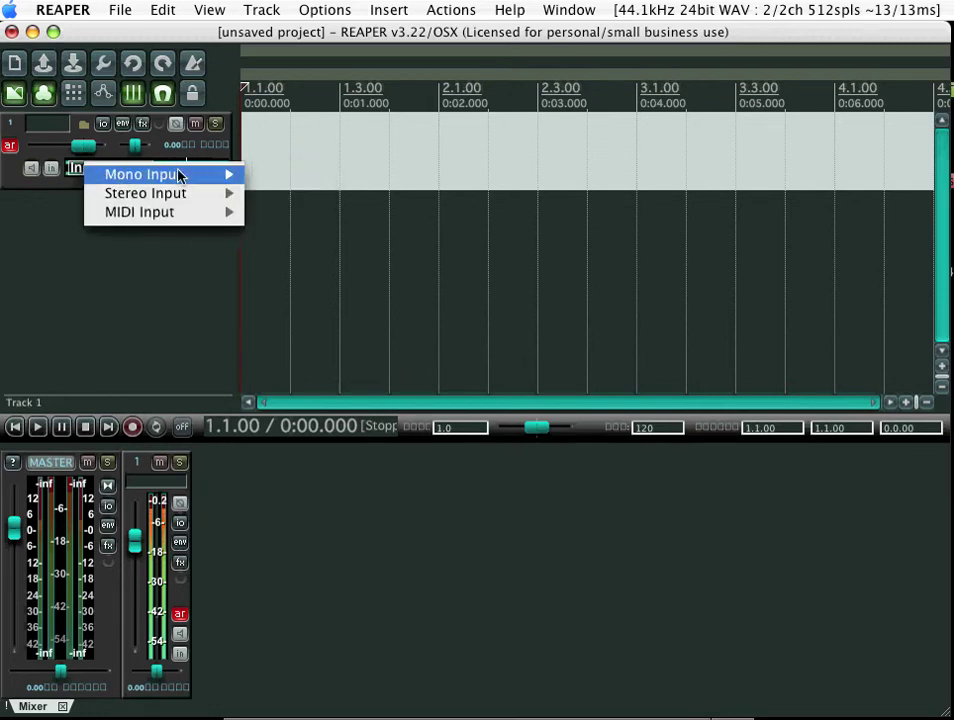
mouse_move(170, 202)
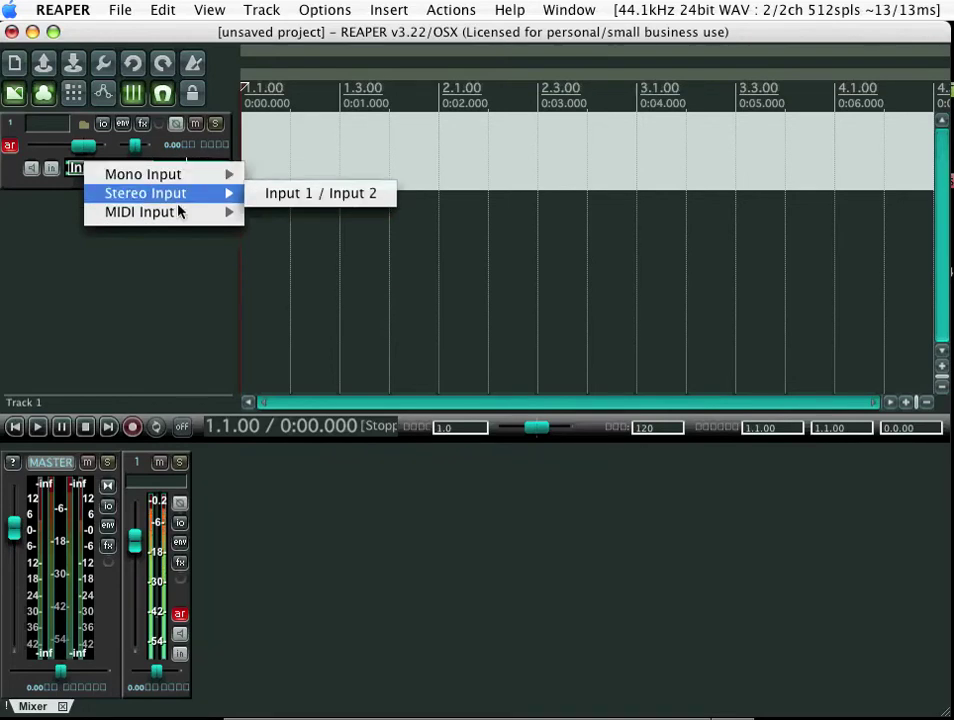
left_click(21, 205)
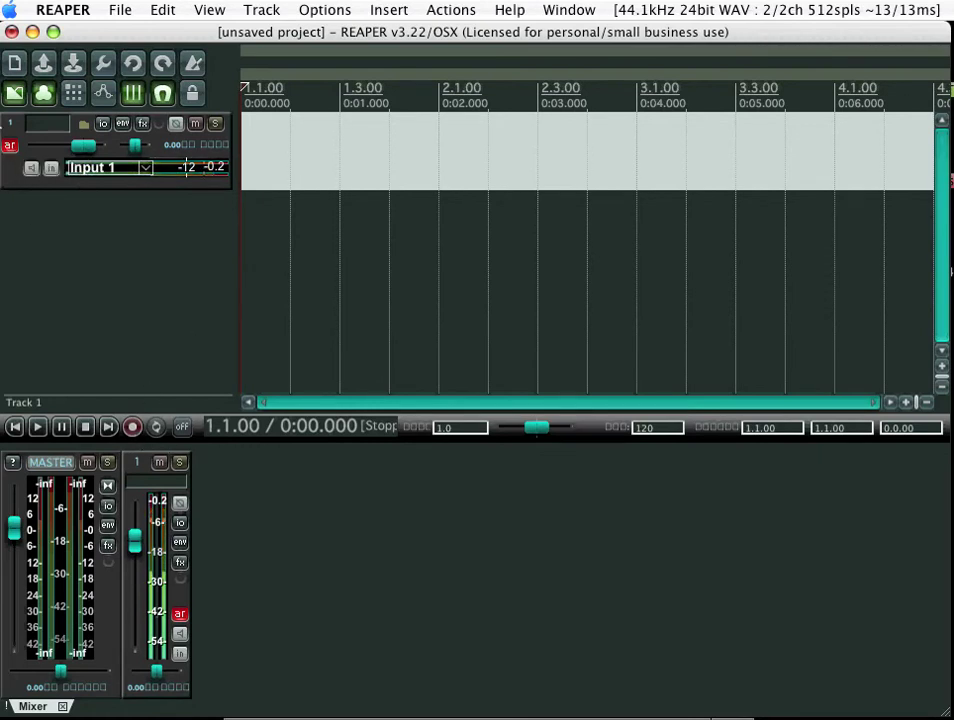
Step: Record a short test take on track 1, discarding the recorded file and disarming the track
left_click(131, 427)
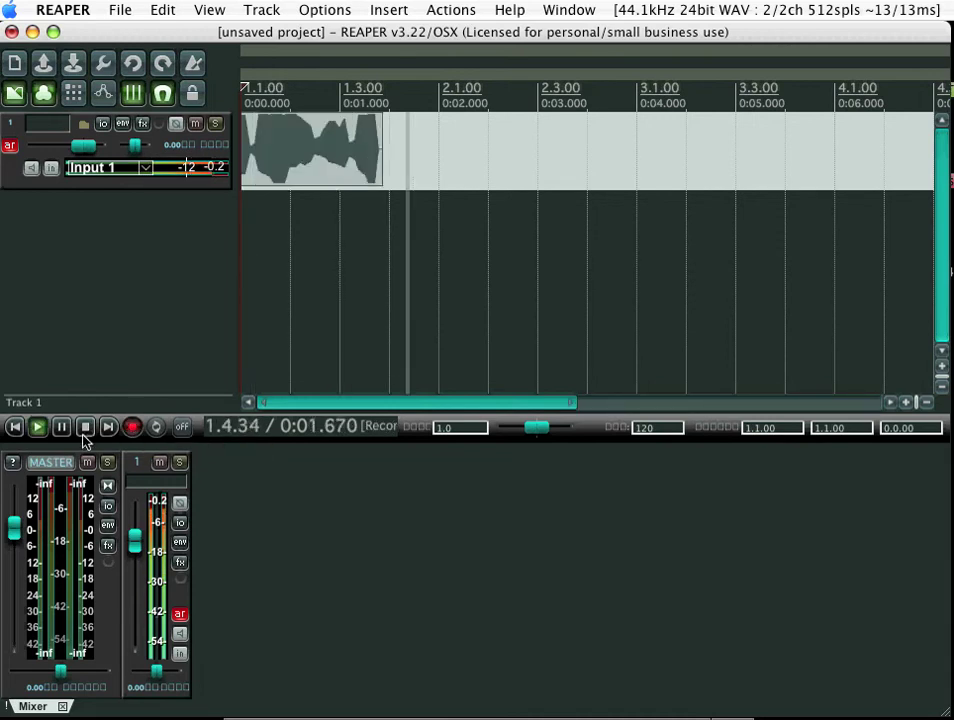
left_click(85, 427)
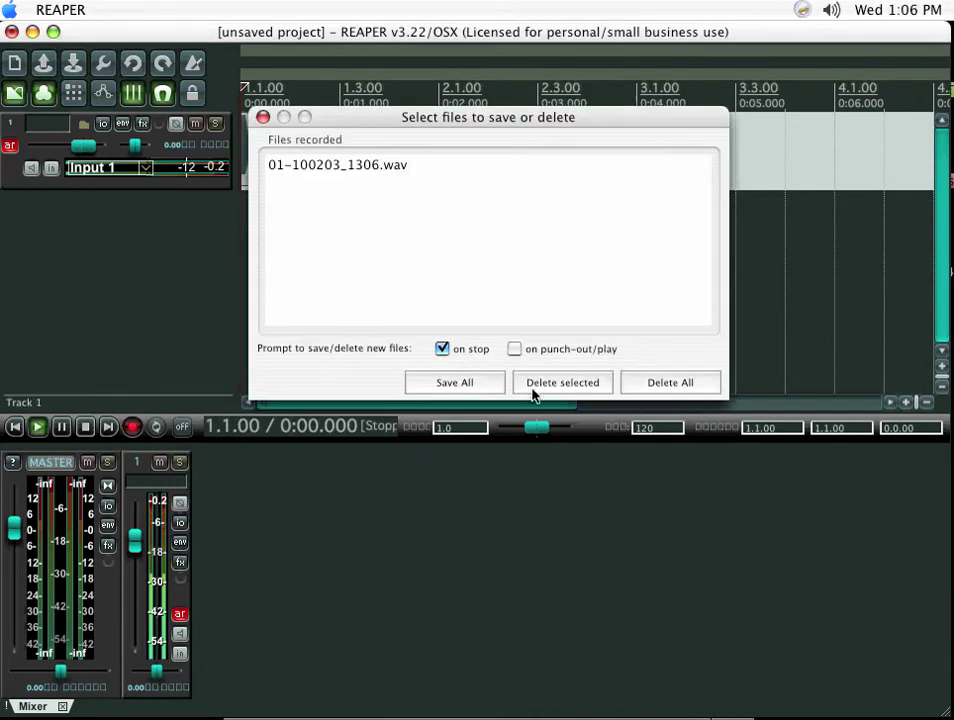
left_click(672, 386)
left_click(650, 295)
left_click(10, 145)
Step: Cycle track 1's record monitoring through its on, auto and off modes, ending with monitoring on
left_click(30, 171)
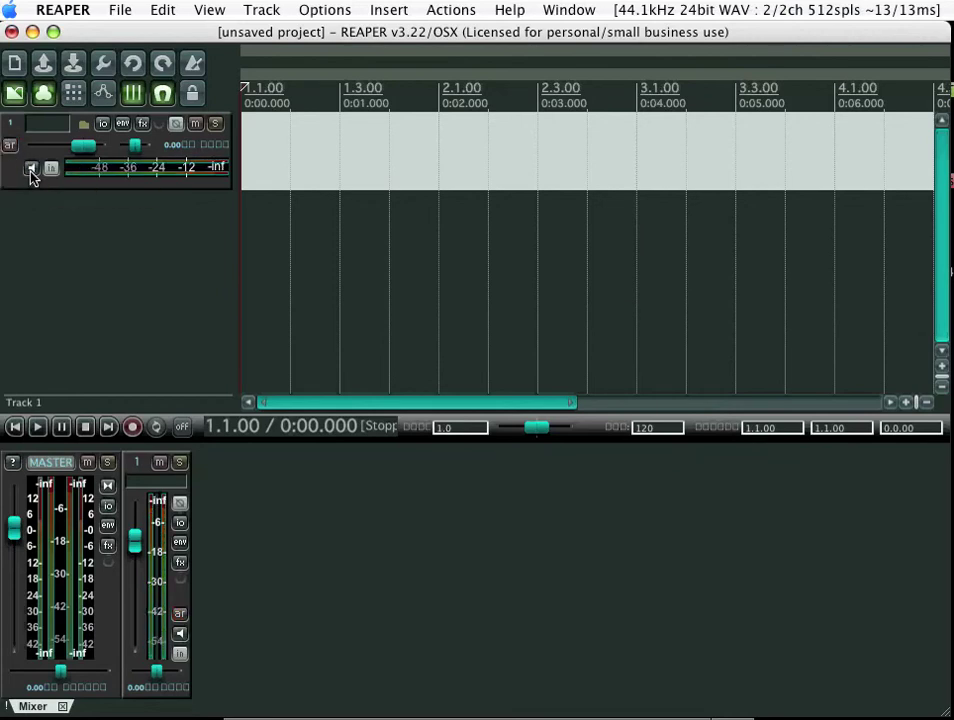
left_click(30, 172)
left_click(29, 173)
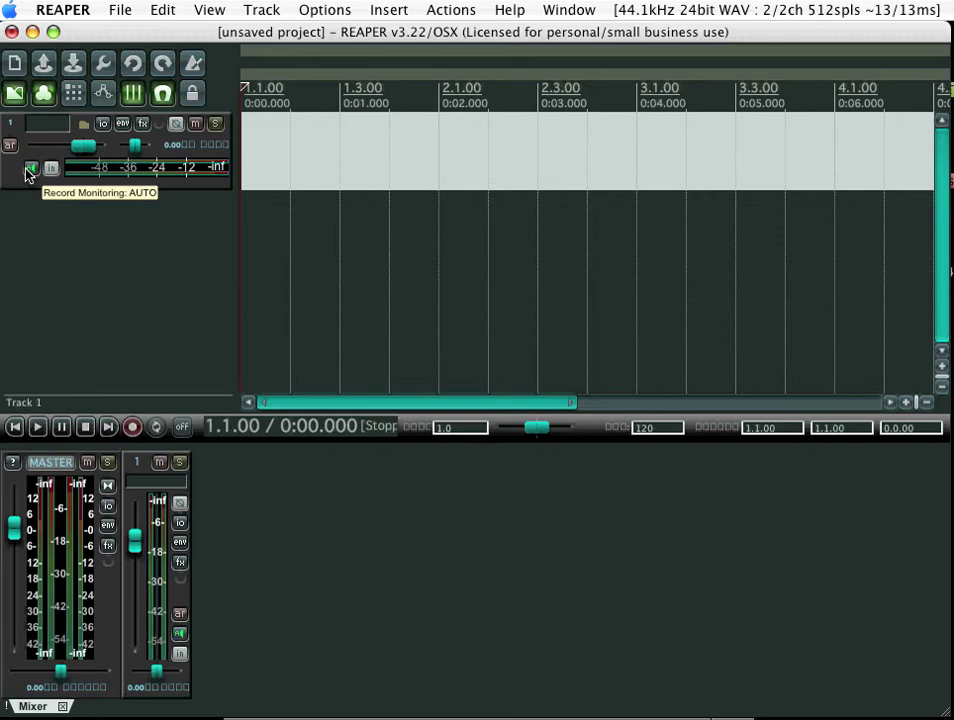
left_click(30, 171)
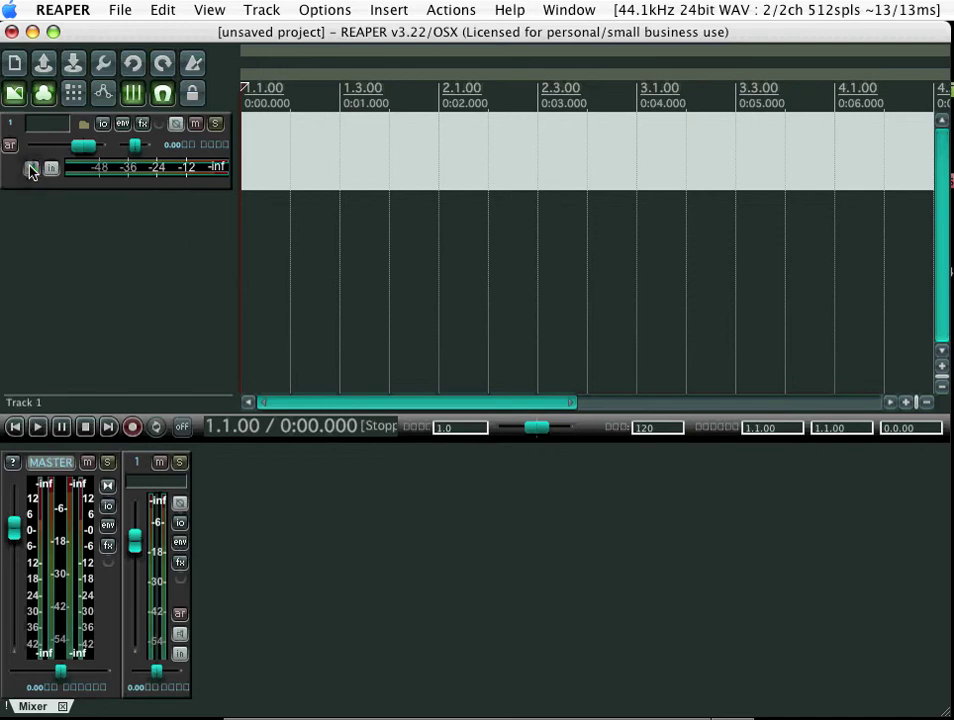
left_click(30, 172)
left_click(30, 173)
left_click(30, 173)
left_click(30, 173)
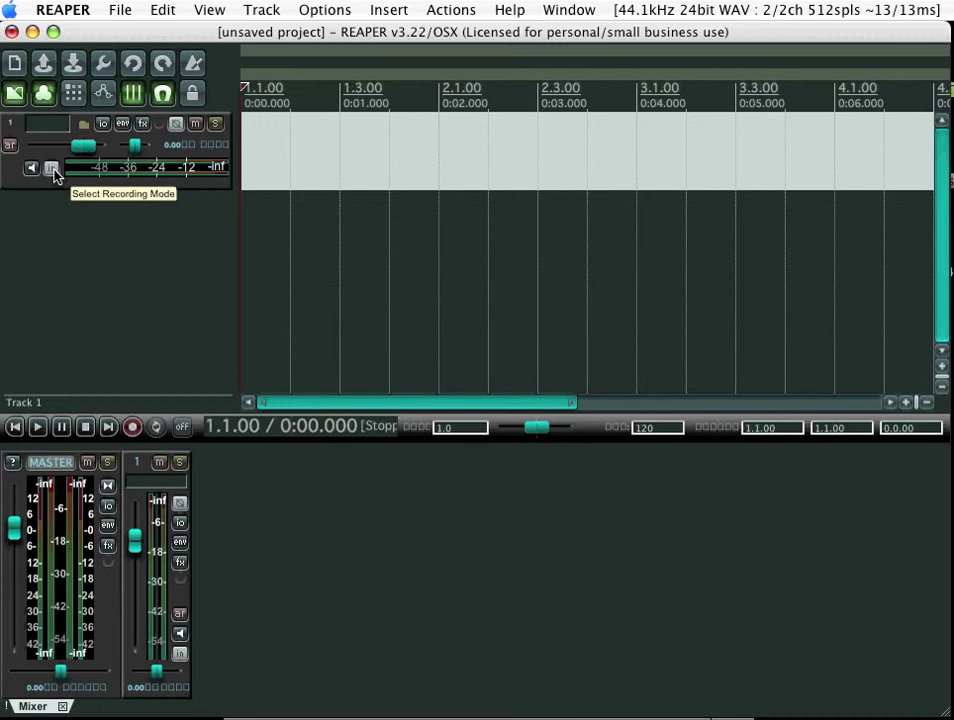
Step: Look through track 1's recording mode options and turn its record monitoring off
left_click(53, 170)
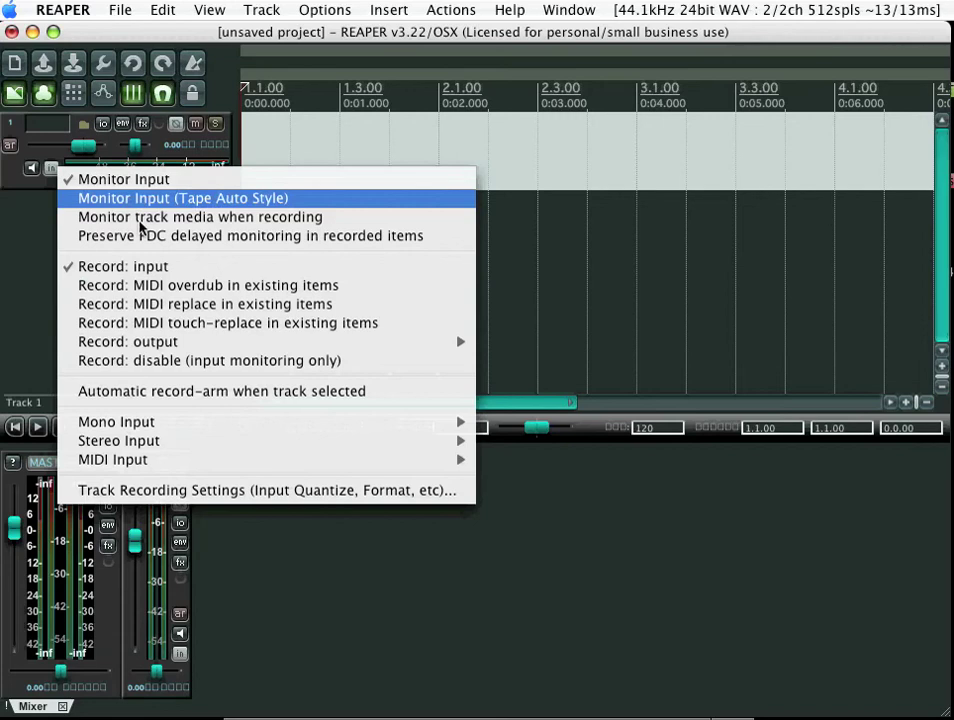
mouse_move(157, 425)
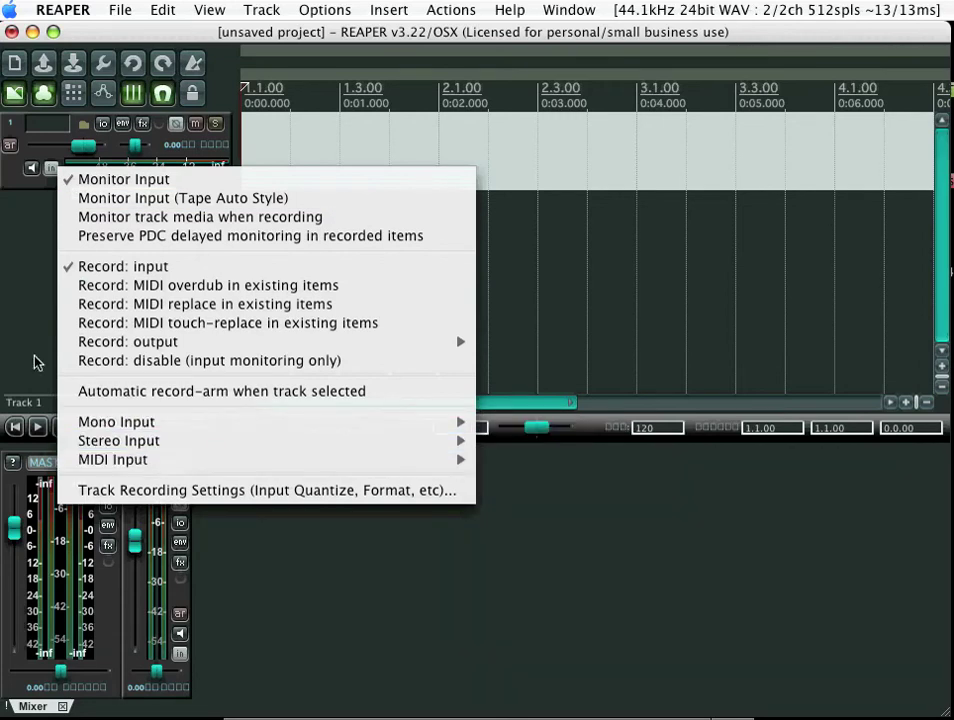
left_click(19, 315)
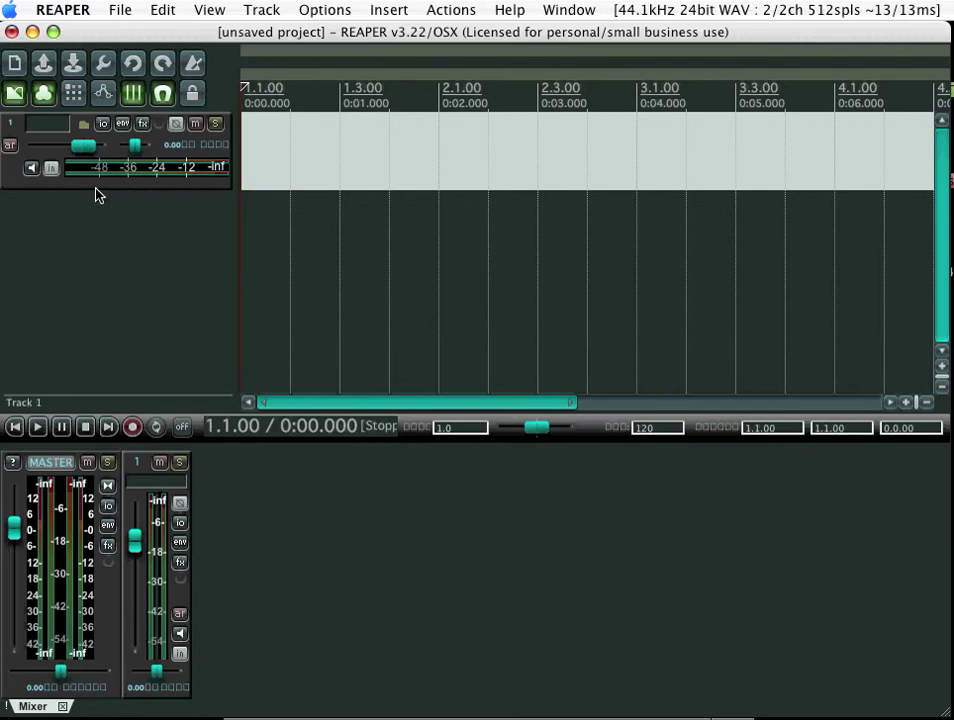
left_click(31, 168)
left_click(31, 168)
Step: Lower track 1's volume and pan it to the left, resetting each control to its default
mouse_move(84, 147)
left_mouse_down()
mouse_move(48, 148)
mouse_move(107, 149)
mouse_move(75, 150)
left_mouse_up()
double_click(73, 150)
mouse_move(135, 150)
left_mouse_down()
mouse_move(106, 153)
mouse_move(124, 153)
left_mouse_up()
double_click(124, 153)
Step: Switch track 1's solo on and off twice
left_click(216, 125)
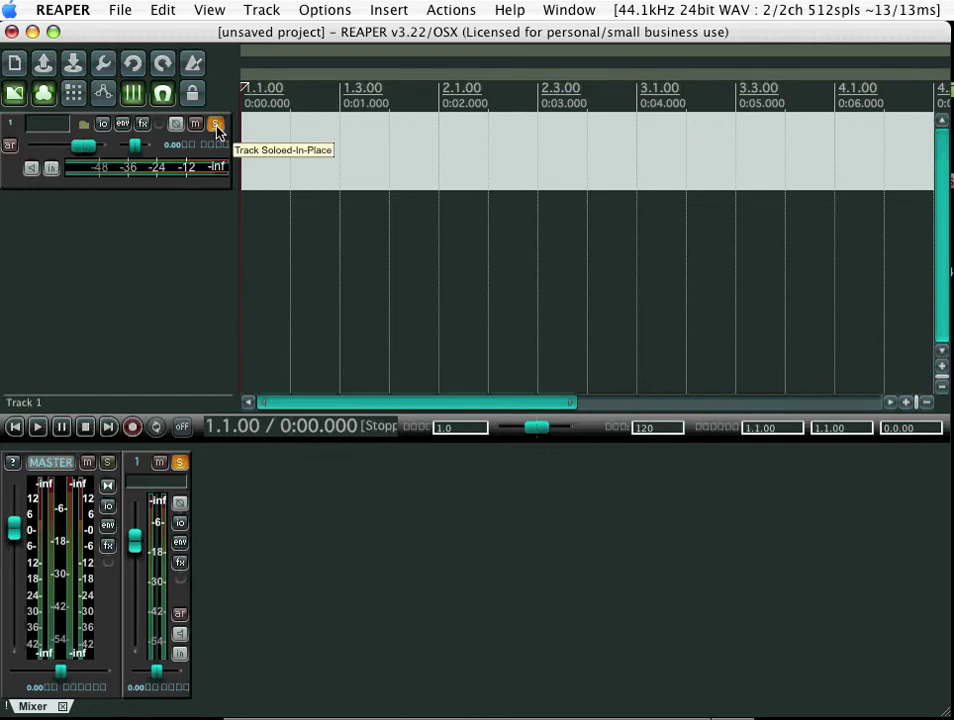
left_click(216, 125)
left_click(216, 125)
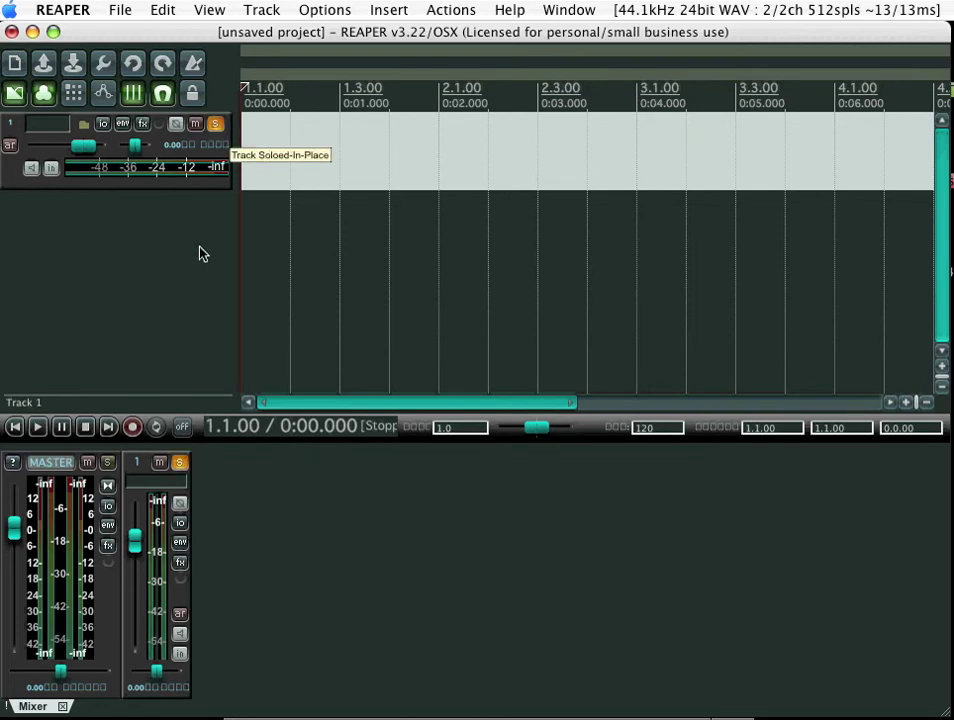
left_click(216, 125)
Step: Switch track 1's mute and phase inversion on and back off
left_click(196, 128)
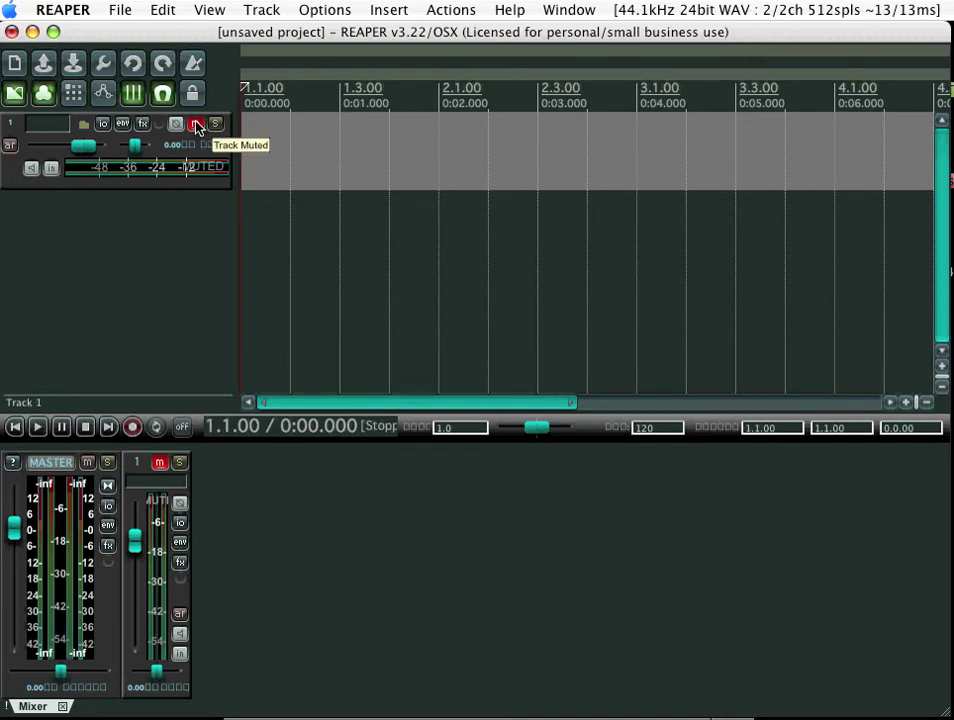
left_click(196, 124)
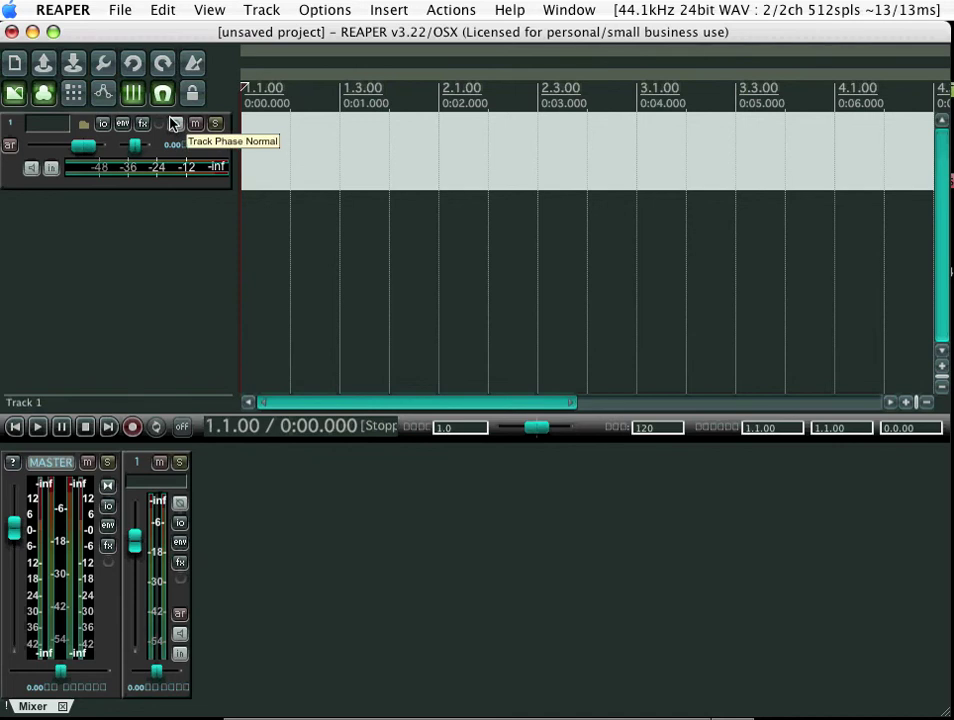
left_click(177, 125)
left_click(177, 125)
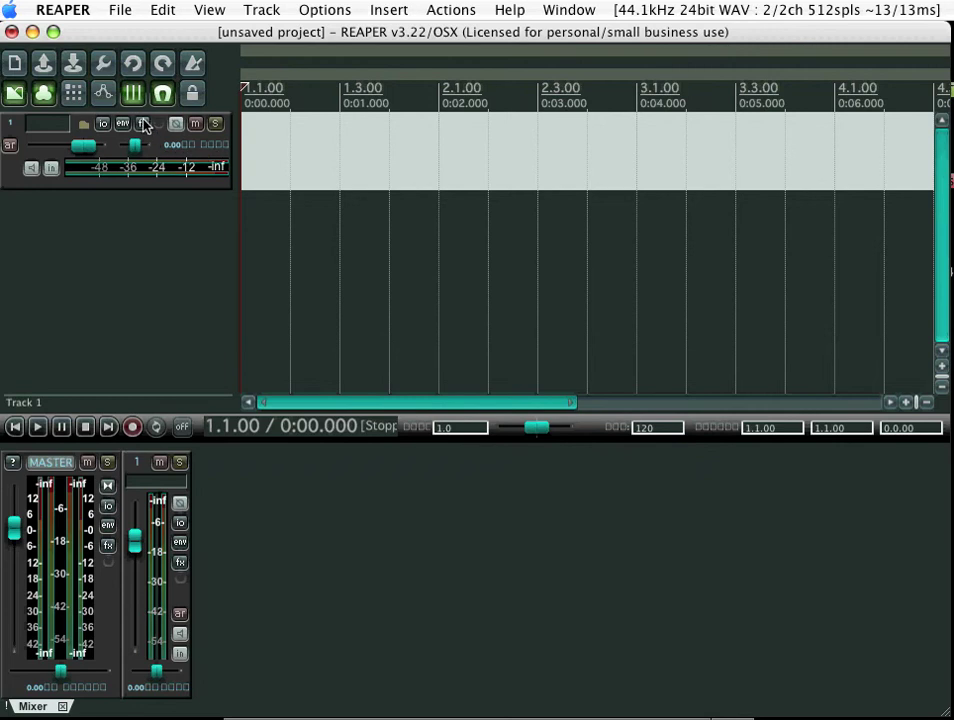
Step: Open track 1's effects chain and scroll through the list of all available plug-ins
left_click(143, 123)
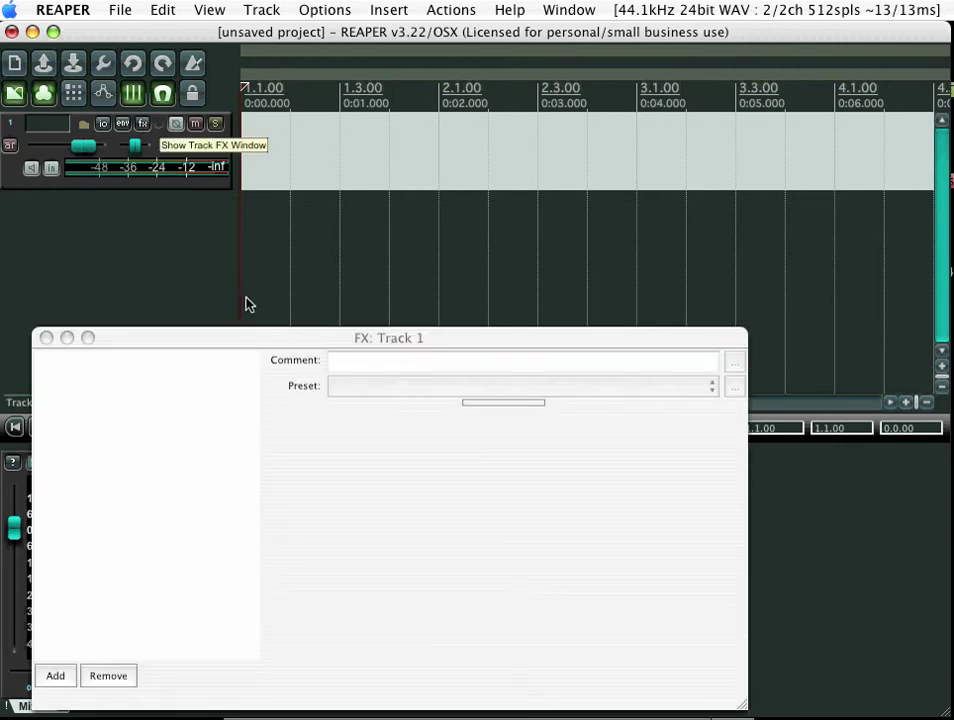
left_click_drag(227, 344, 265, 176)
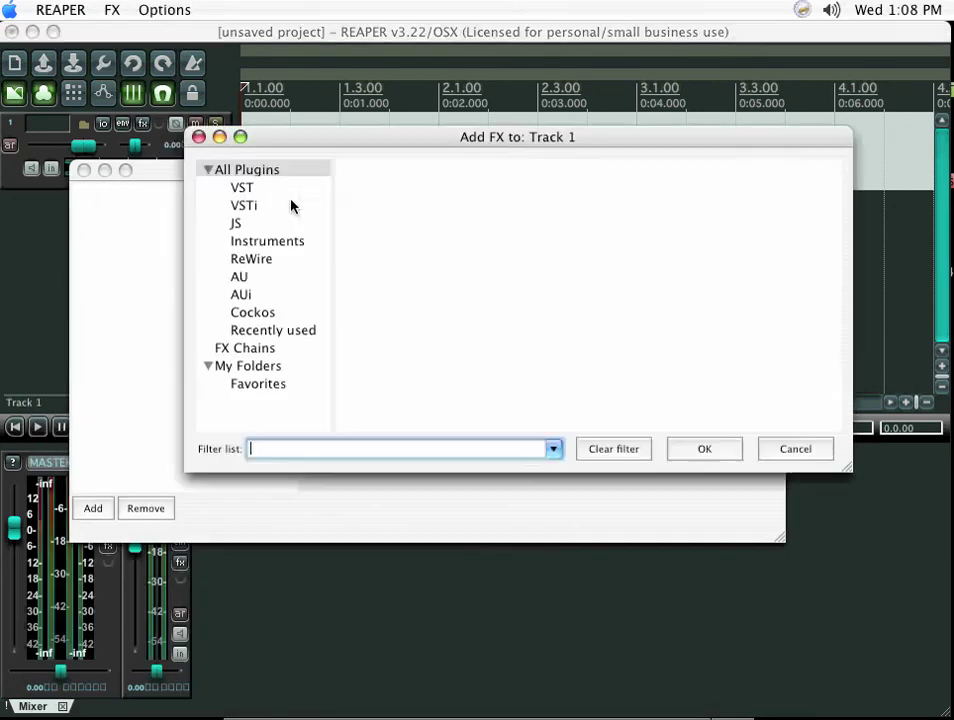
left_click(180, 300)
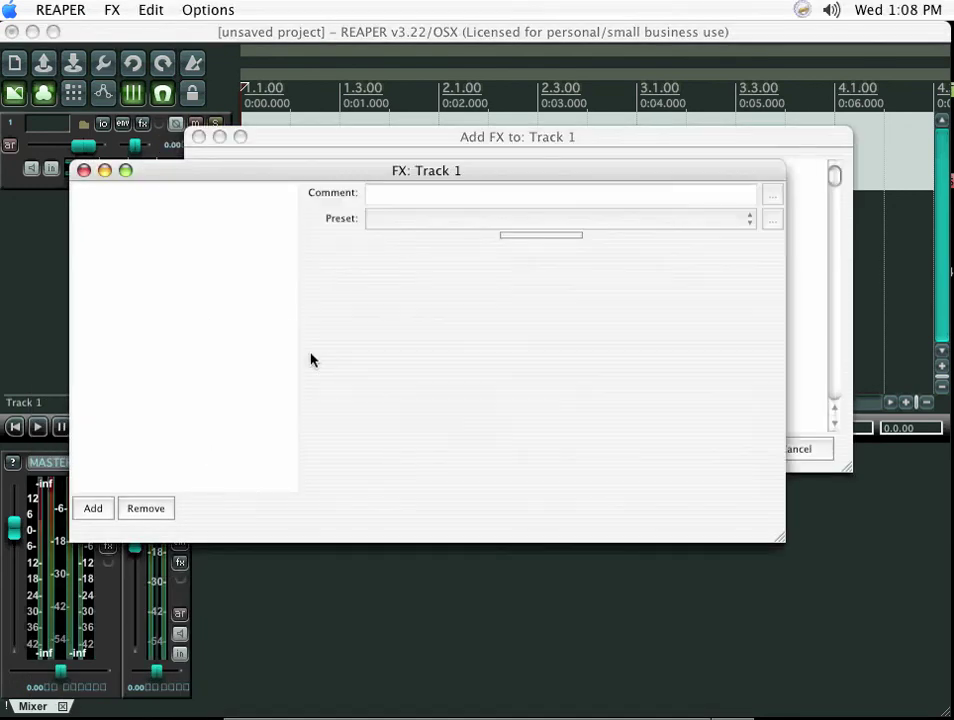
left_click(385, 138)
scroll(320, 290, "down", 5)
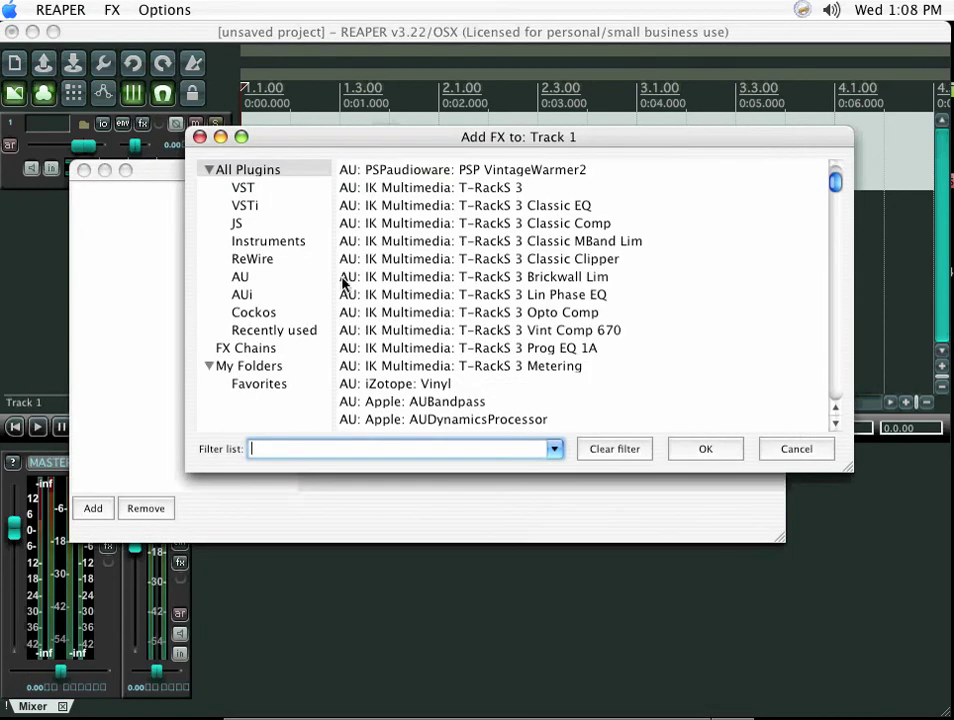
Step: Browse the VSTi, ReWire, AU, FX Chains, Cockos, Recently used and VST categories, and close the effects windows without adding a plug-in
left_click(271, 207)
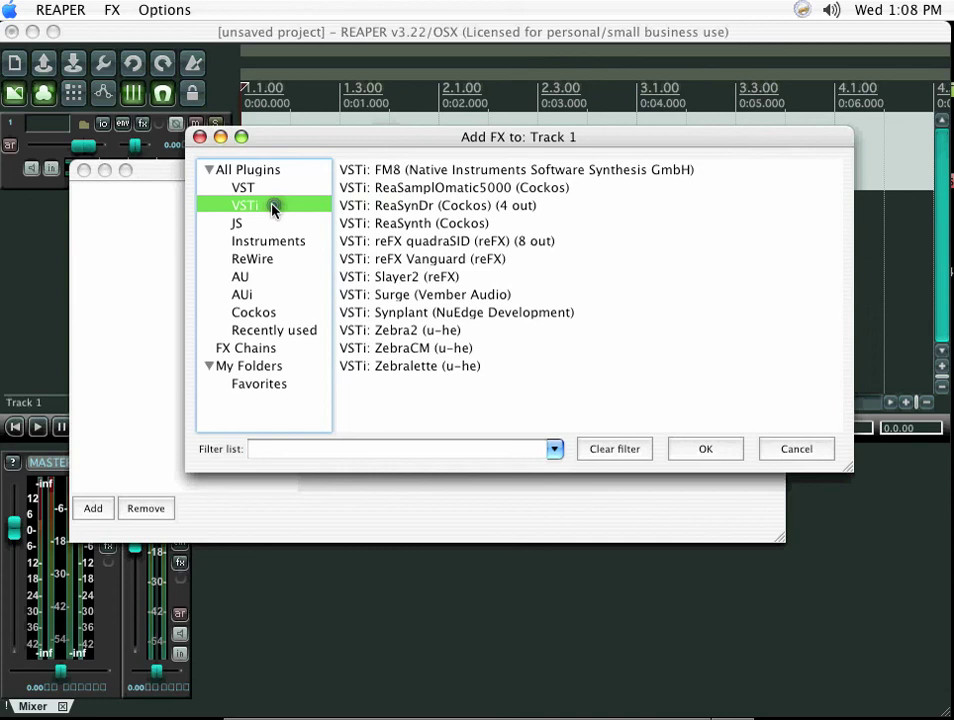
left_click(268, 261)
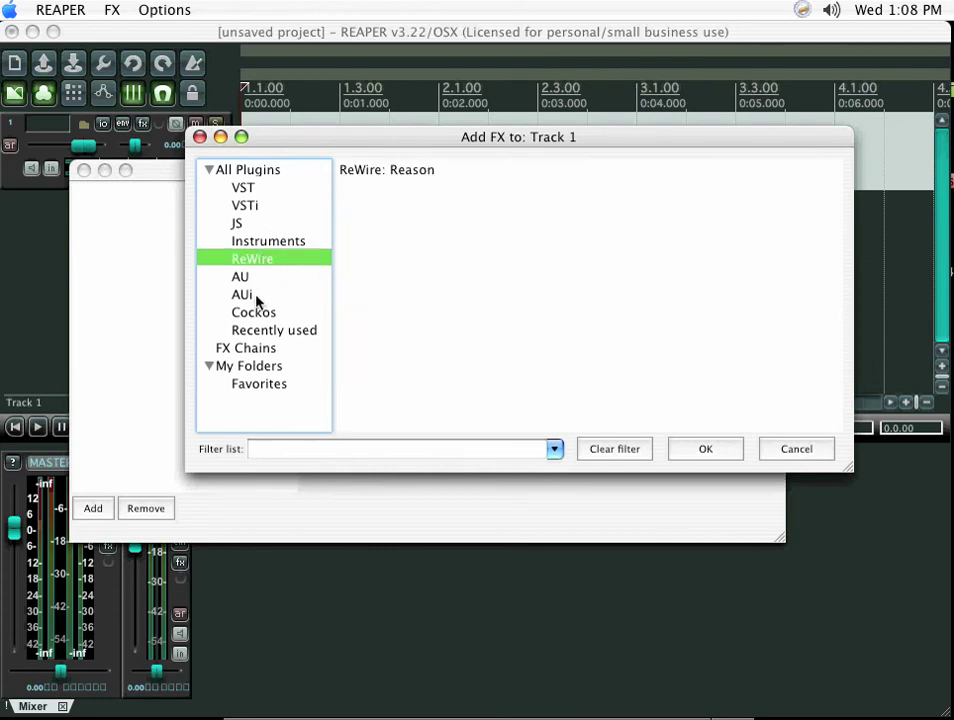
left_click(251, 285)
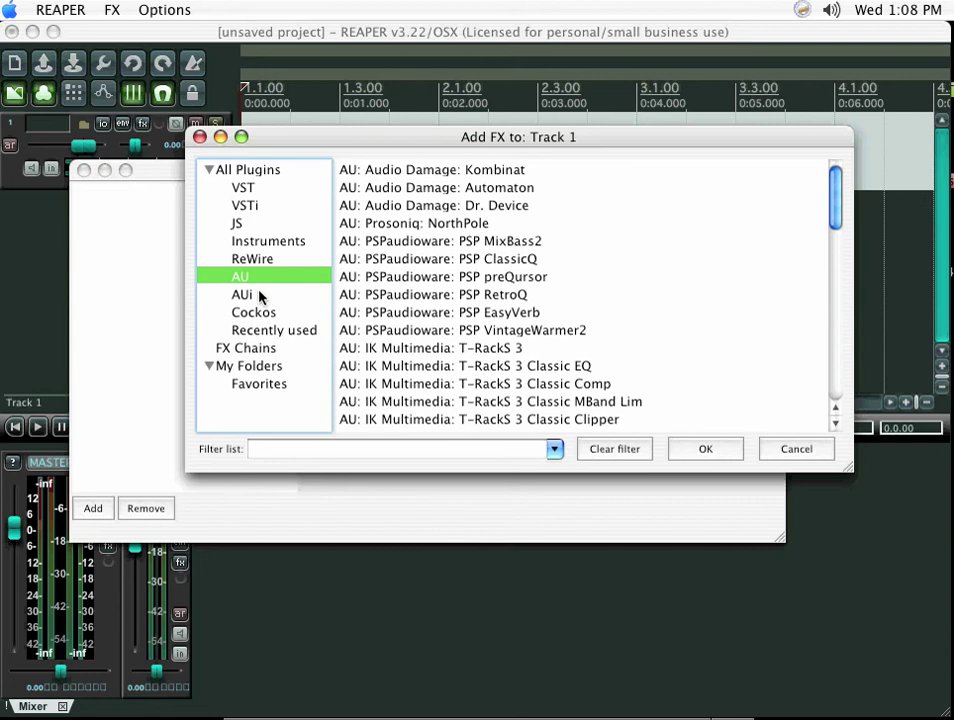
left_click(313, 350)
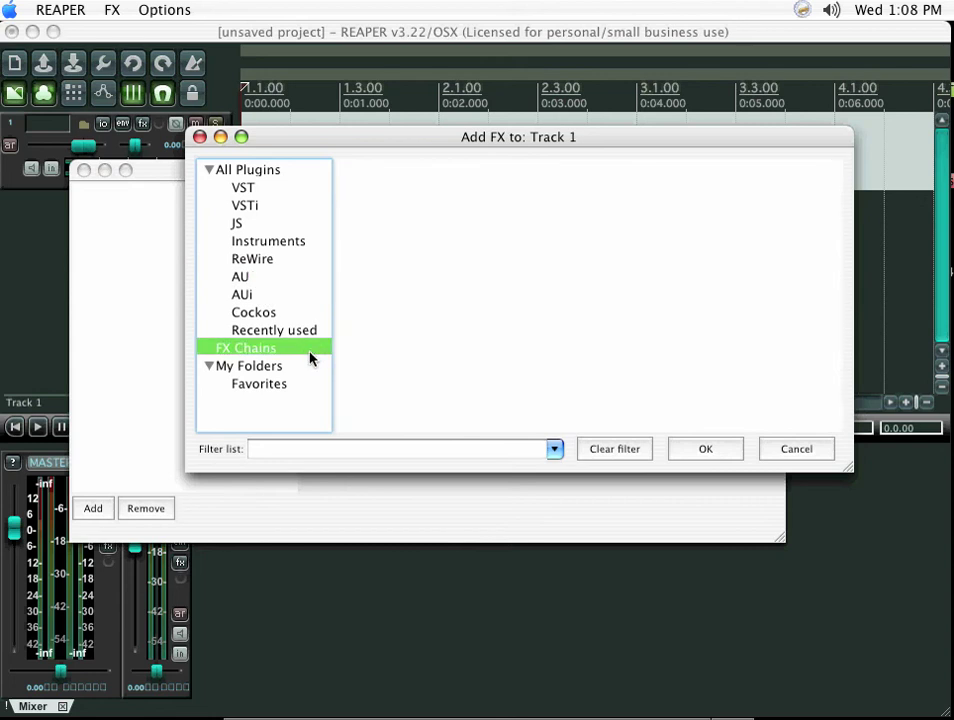
left_click(308, 315)
left_click(305, 330)
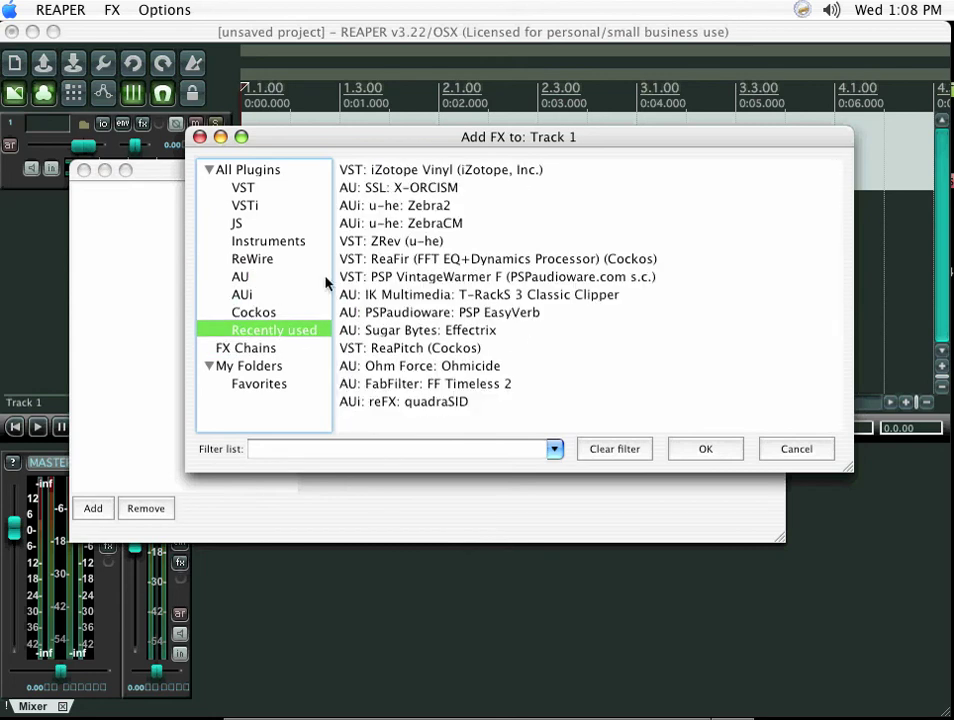
left_click(277, 188)
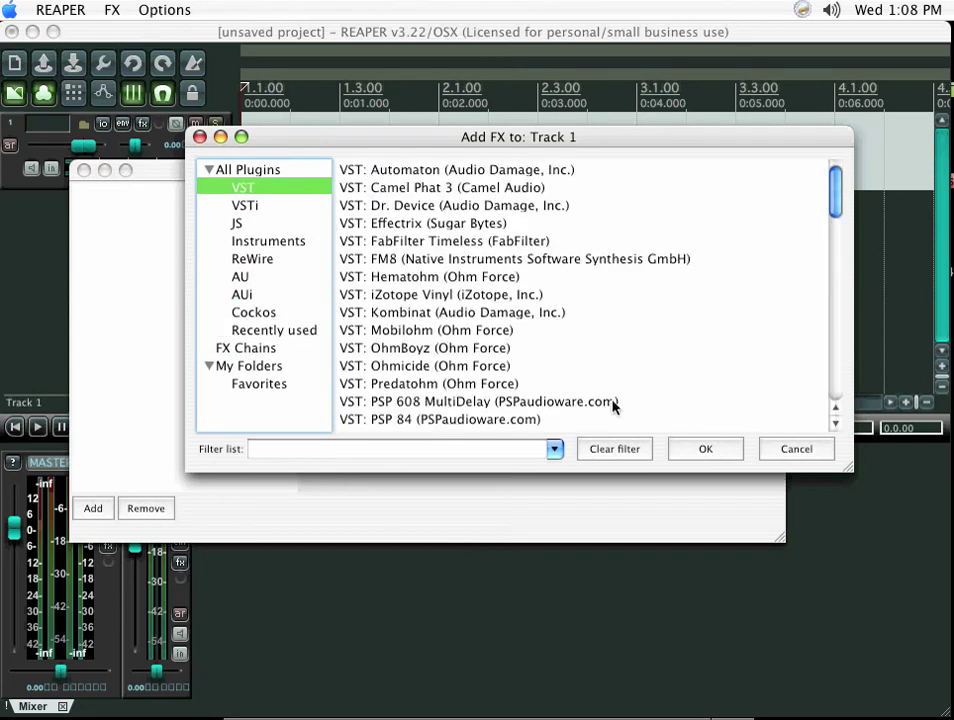
left_click(783, 450)
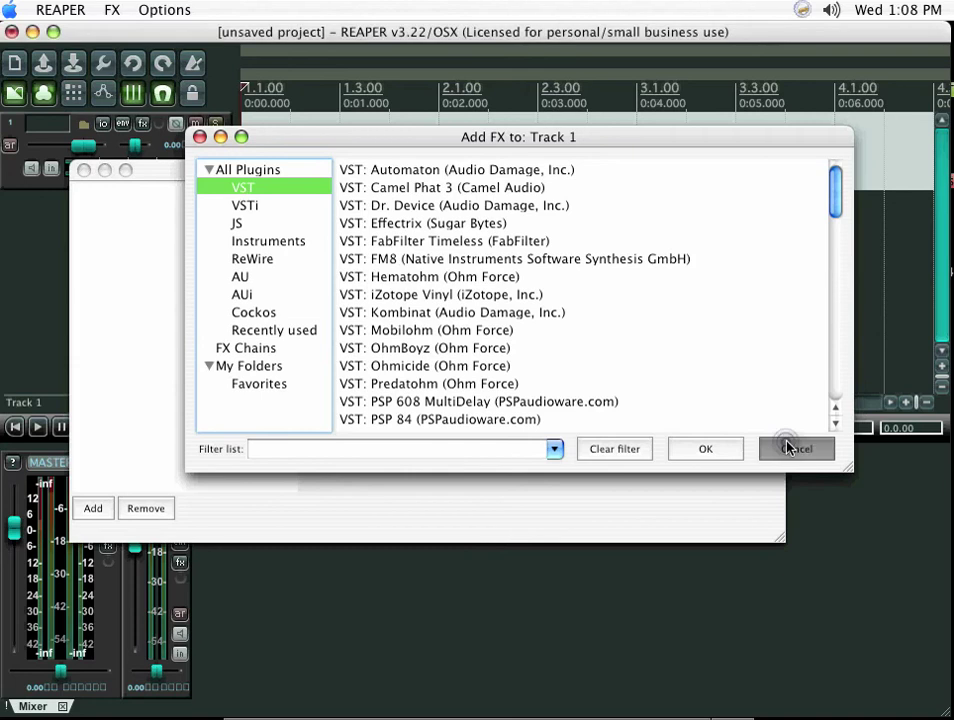
left_click(84, 170)
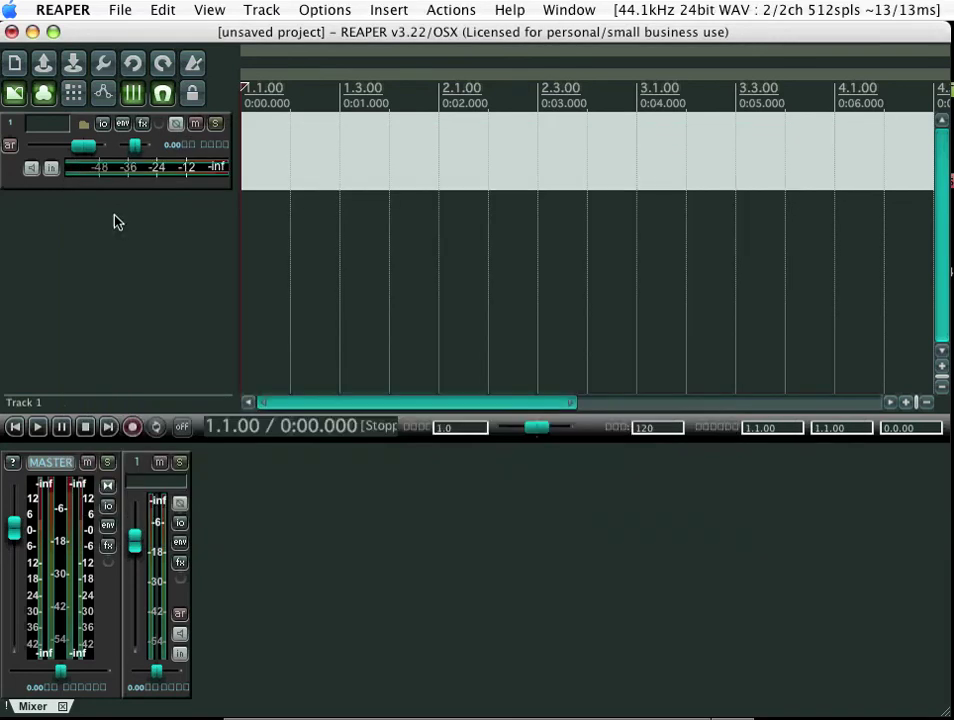
Step: Examine track 1's envelope options and its routing options, including MIDI hardware output and new sends, and close both windows without making changes
left_click(121, 125)
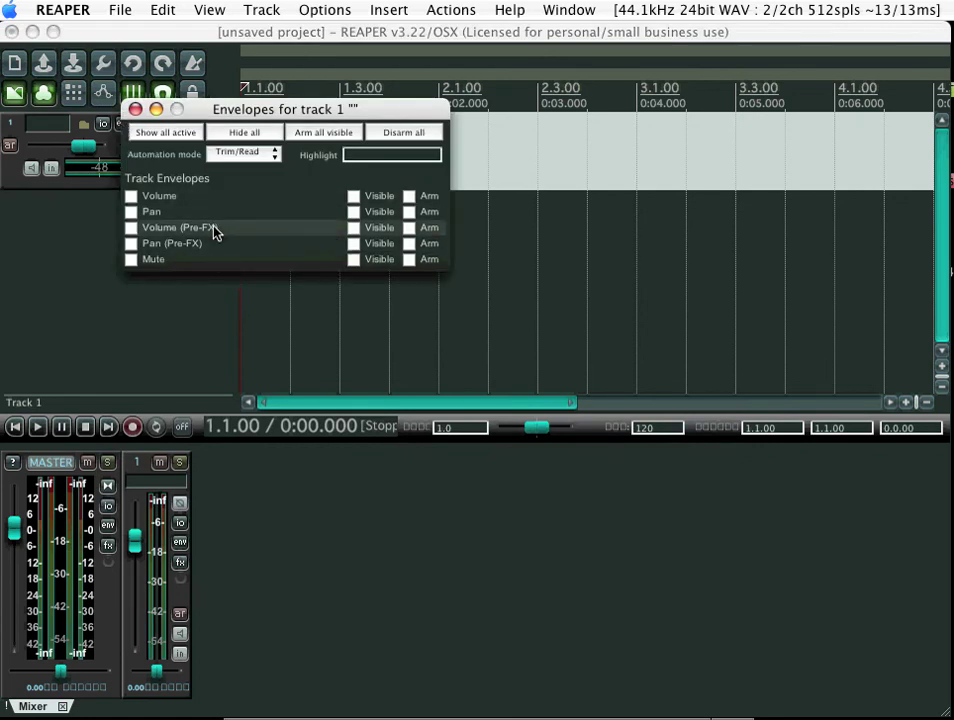
left_click(134, 110)
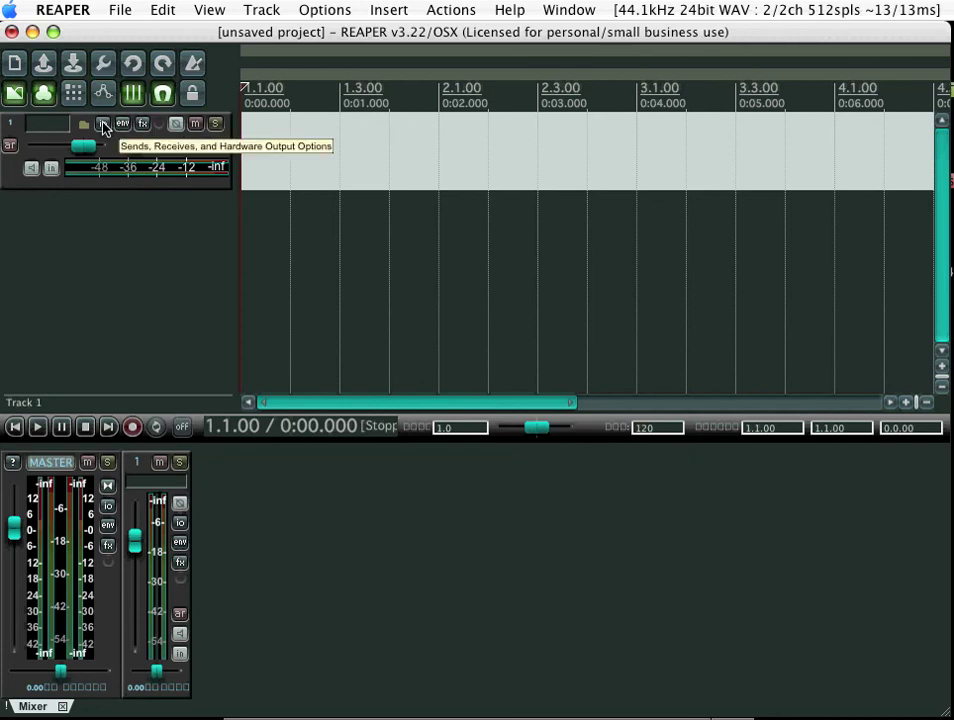
left_click(103, 124)
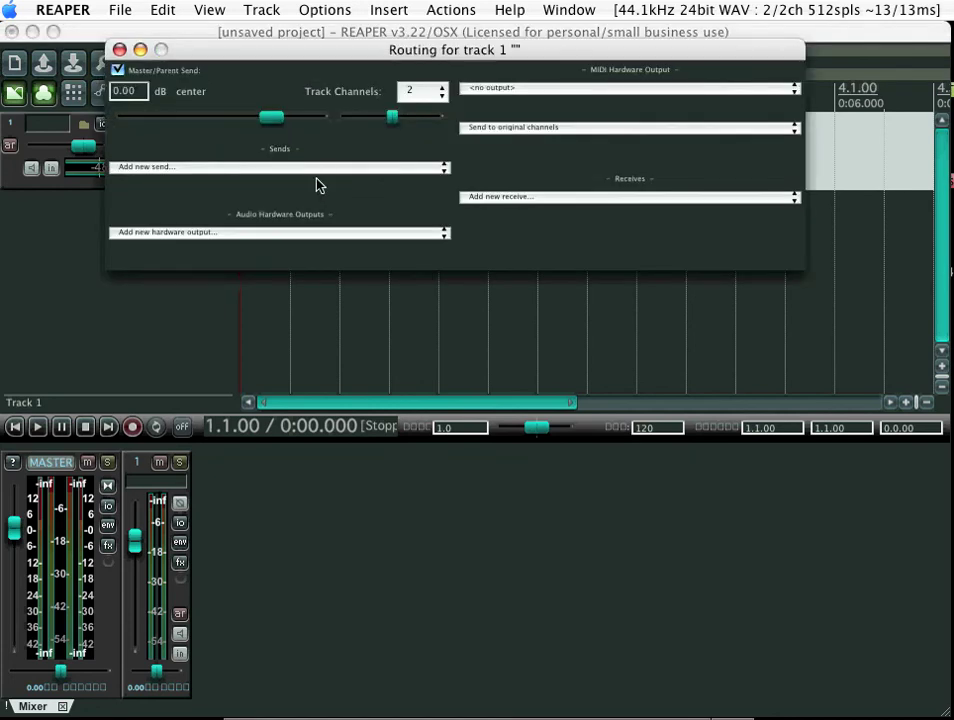
left_click_drag(345, 56, 292, 85)
left_click(455, 118)
left_click(451, 121)
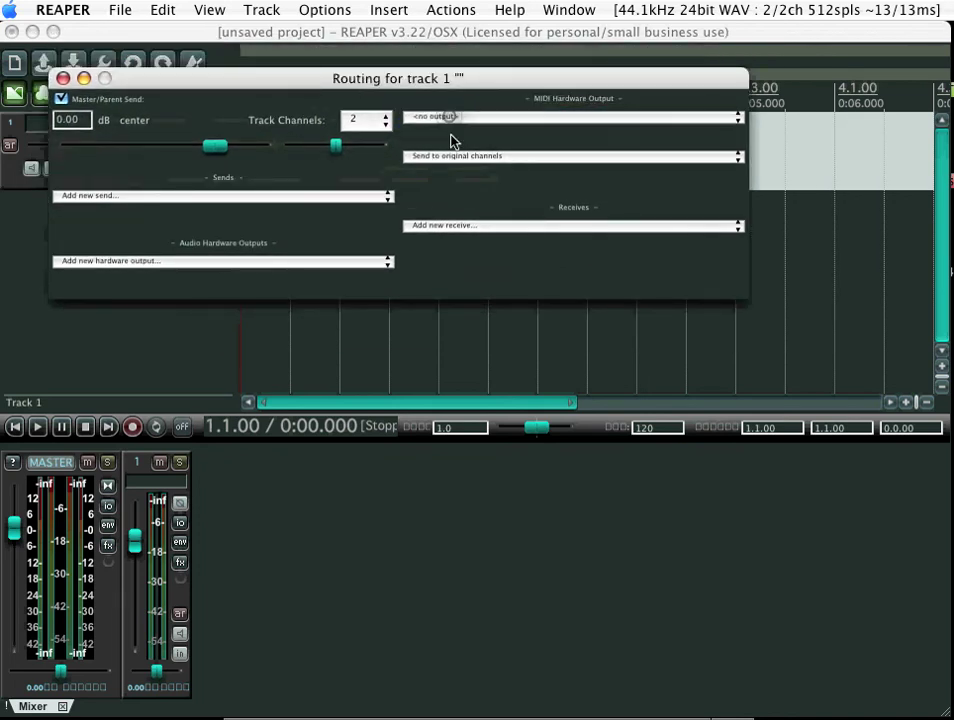
left_click(153, 196)
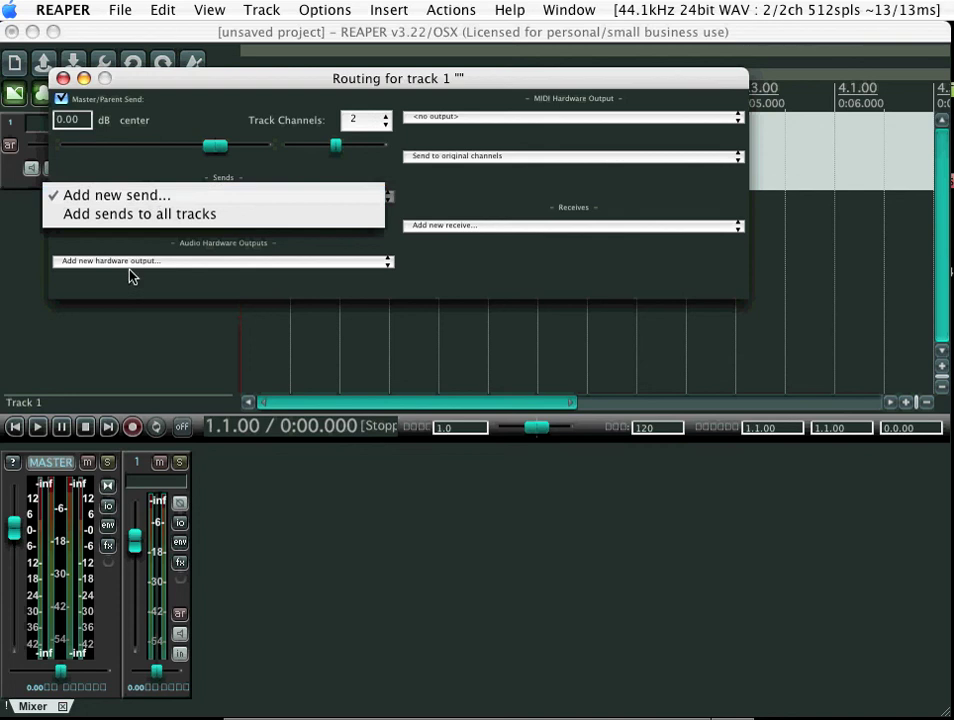
left_click(27, 256)
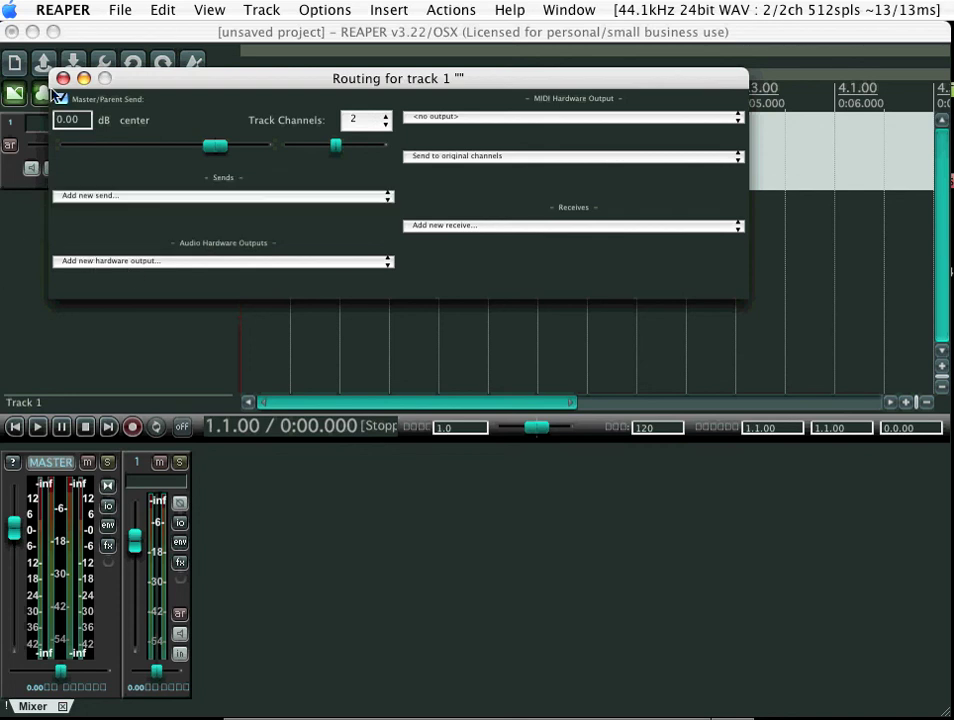
left_click(62, 78)
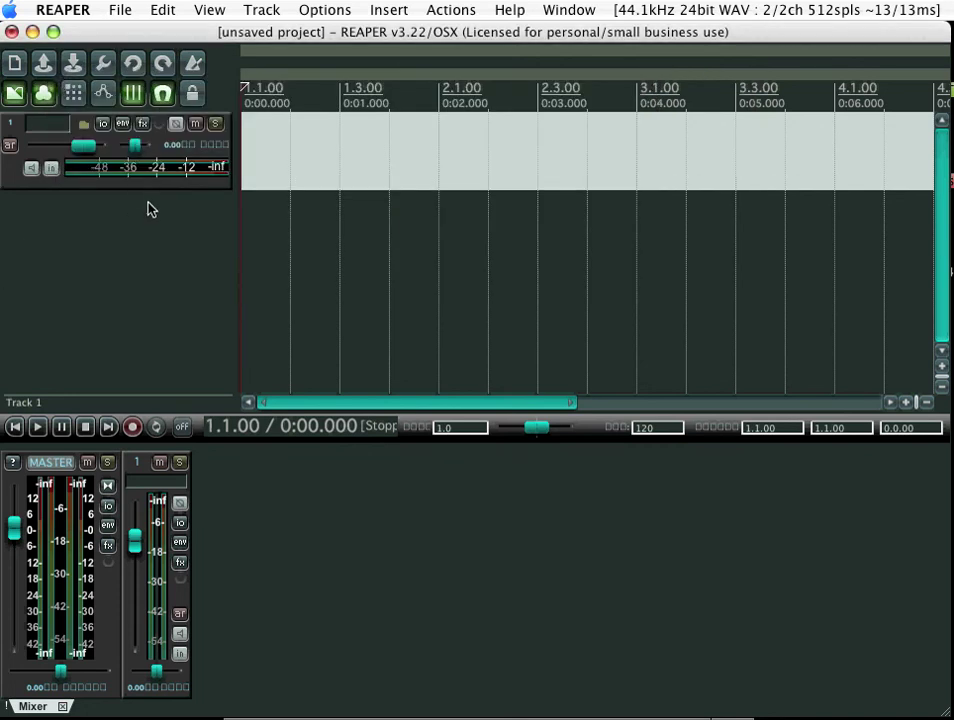
Step: Add a second track, and open and close its effects windows without adding a plug-in
double_click(146, 213)
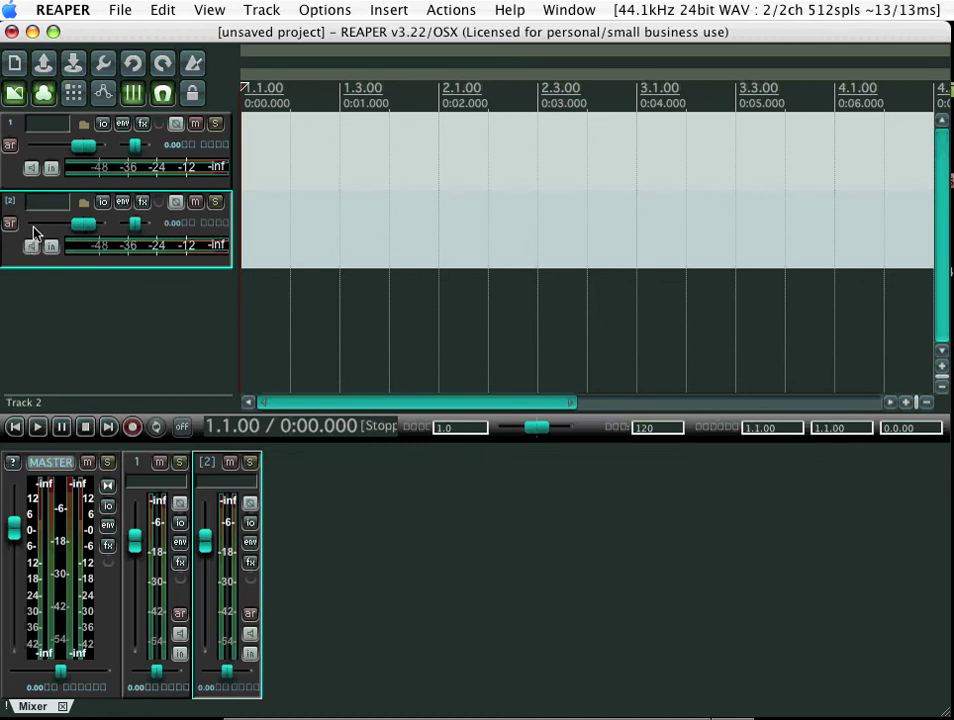
left_click(146, 207)
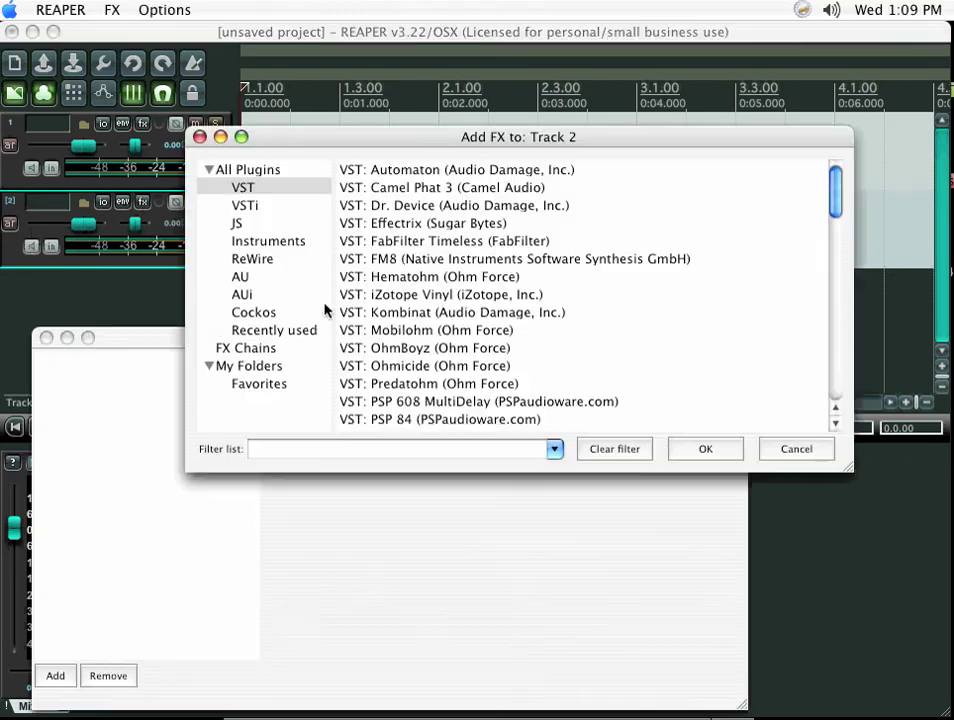
left_click(199, 137)
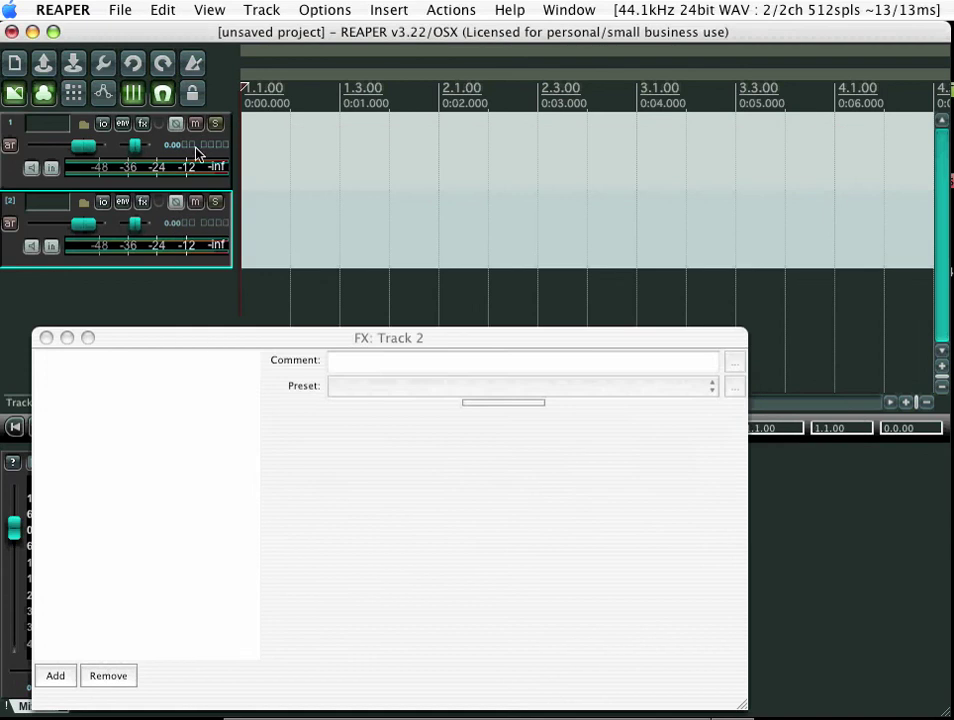
left_click(46, 337)
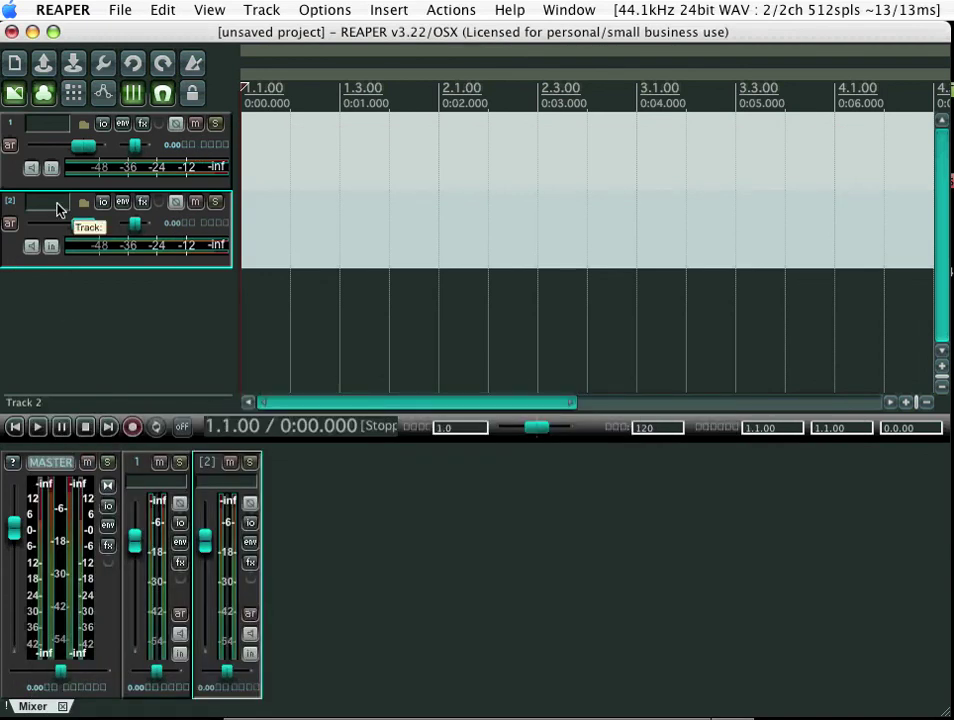
Step: Insert a third track and name track 1 "guitar track"
left_click(36, 124)
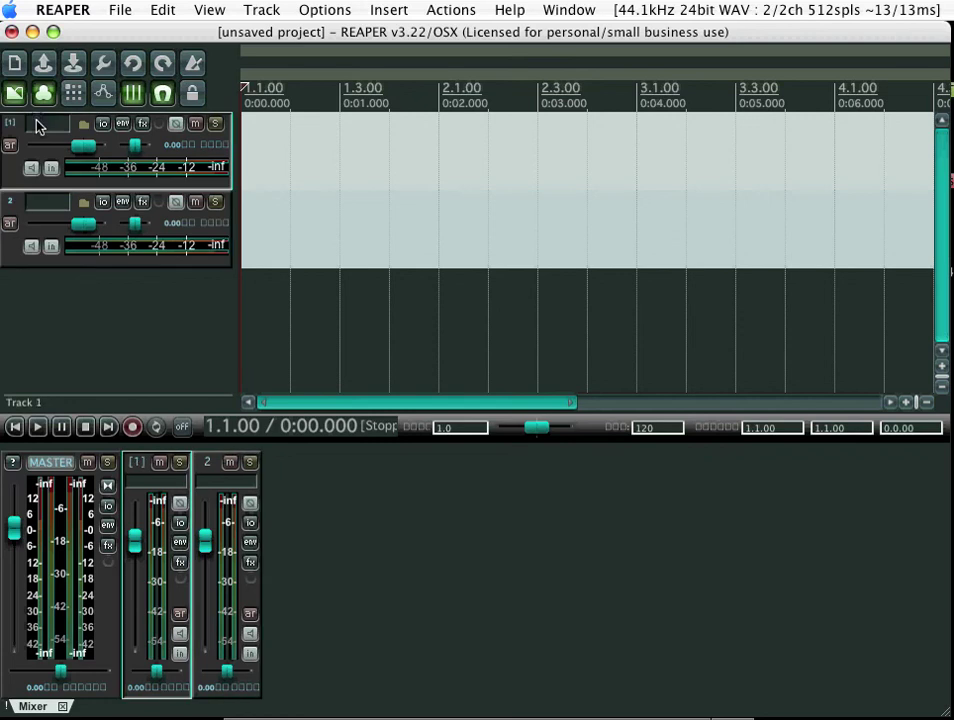
right_click(38, 129)
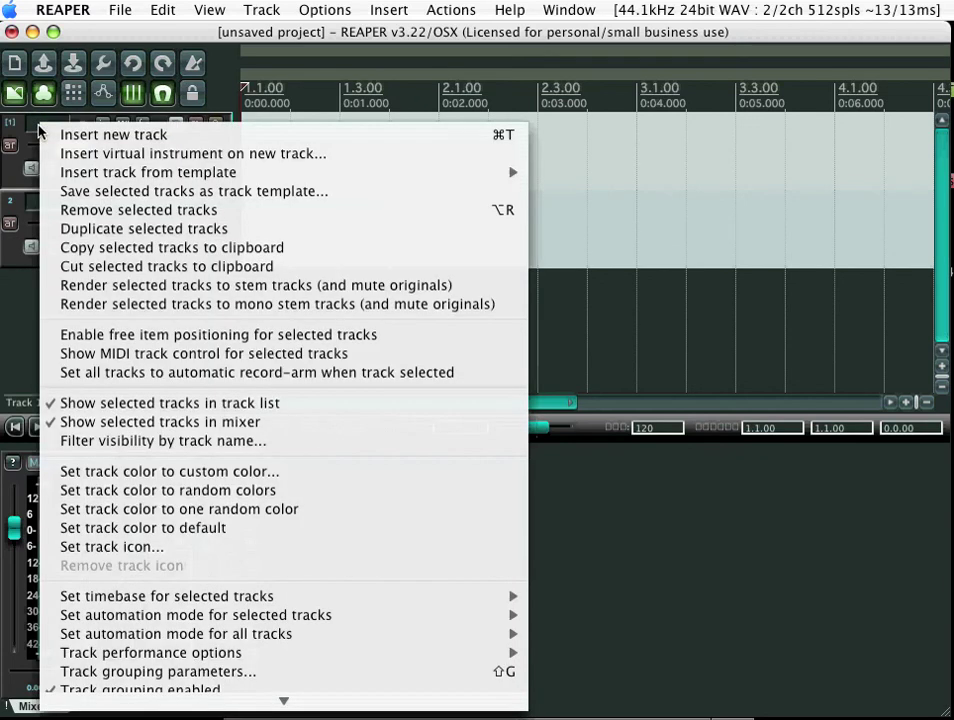
left_click(38, 130)
left_click(40, 128)
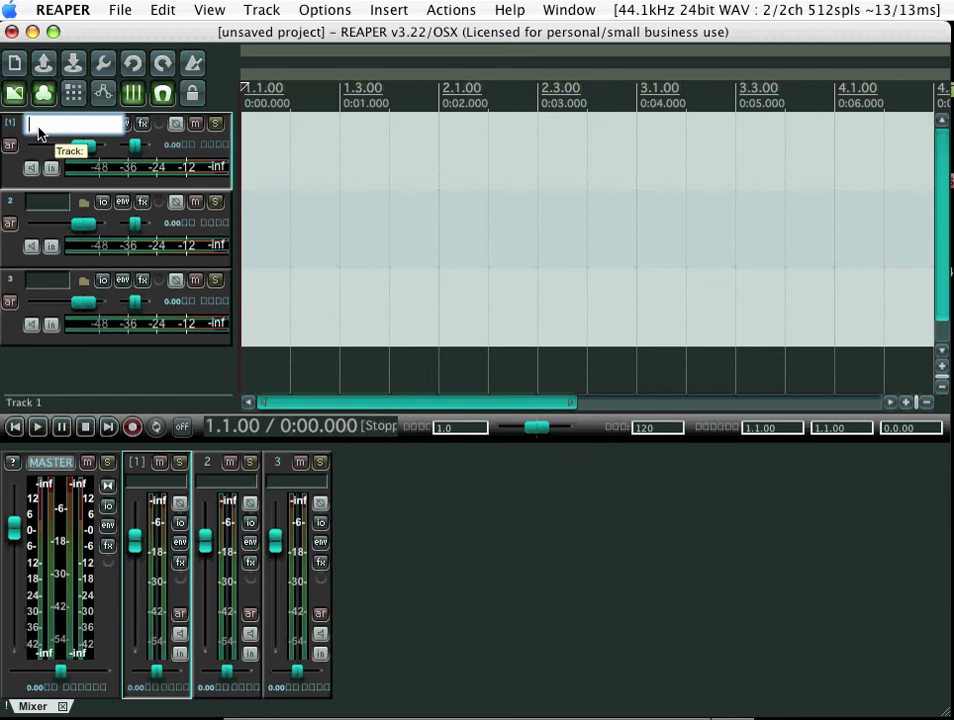
type("guitar track")
left_click(100, 360)
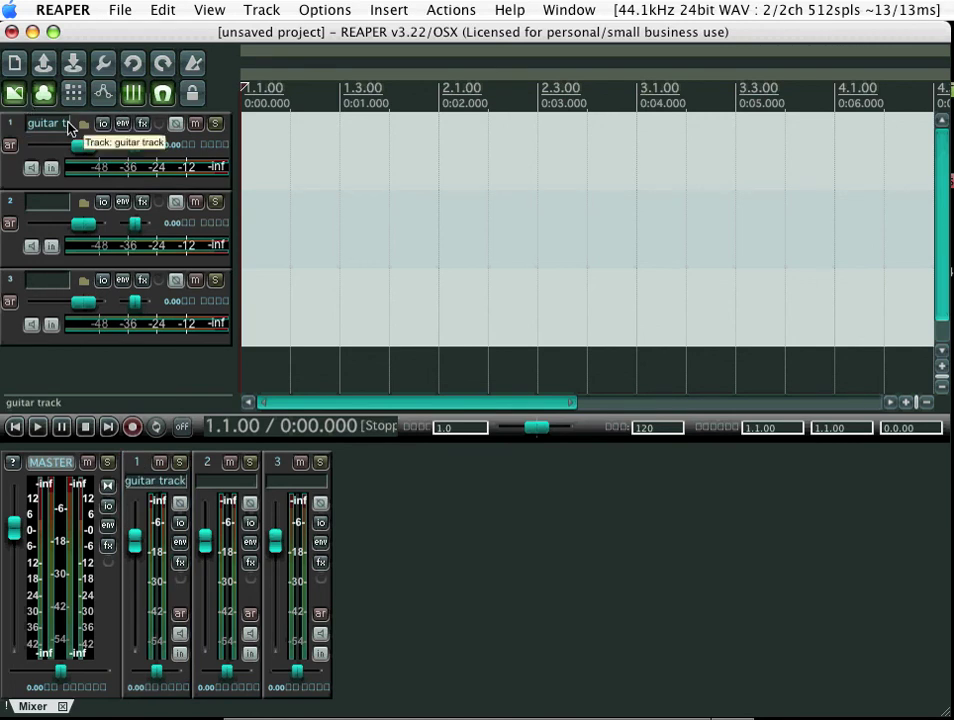
Step: Widen the track control area and restore its width, and cycle track 1's folder mode back to a normal track
left_click_drag(236, 152, 437, 153)
left_click_drag(42, 157, 245, 164)
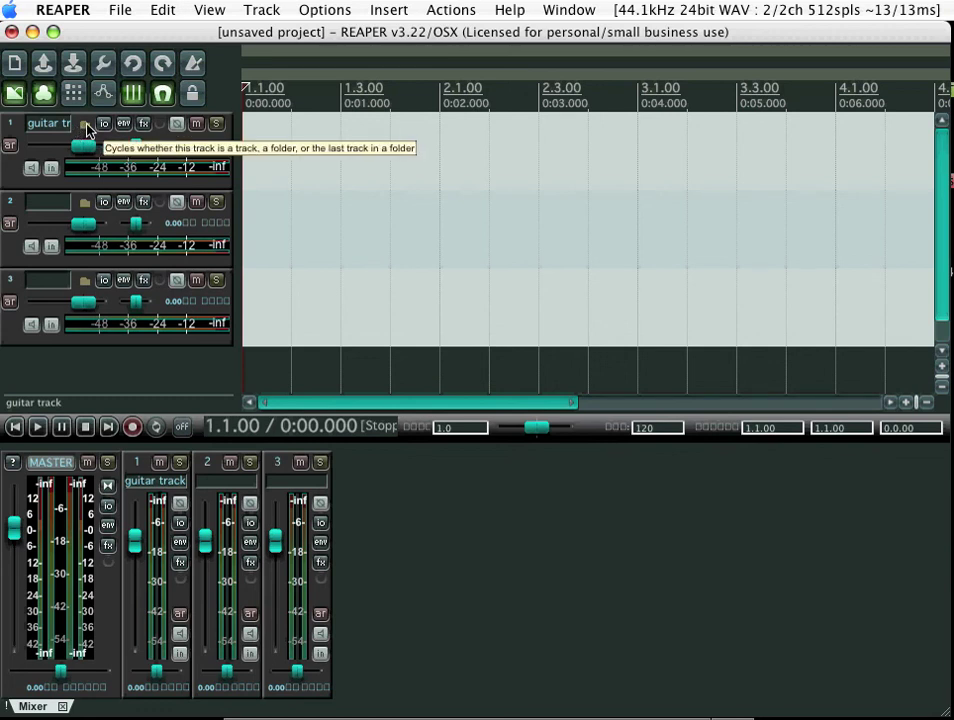
left_click(86, 125)
left_click(86, 125)
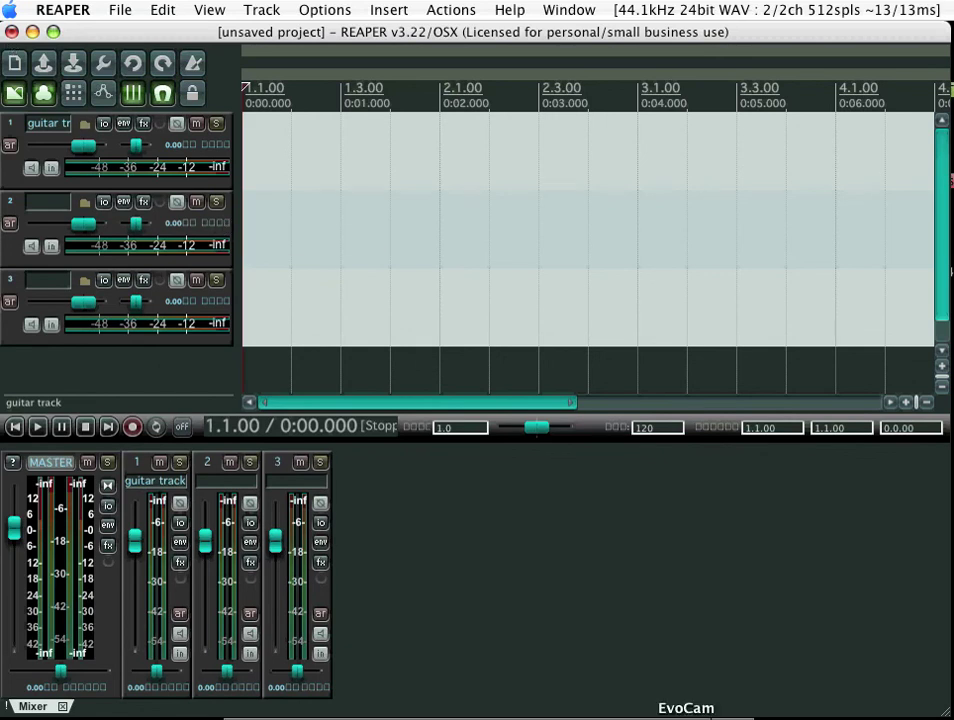
right_click(654, 716)
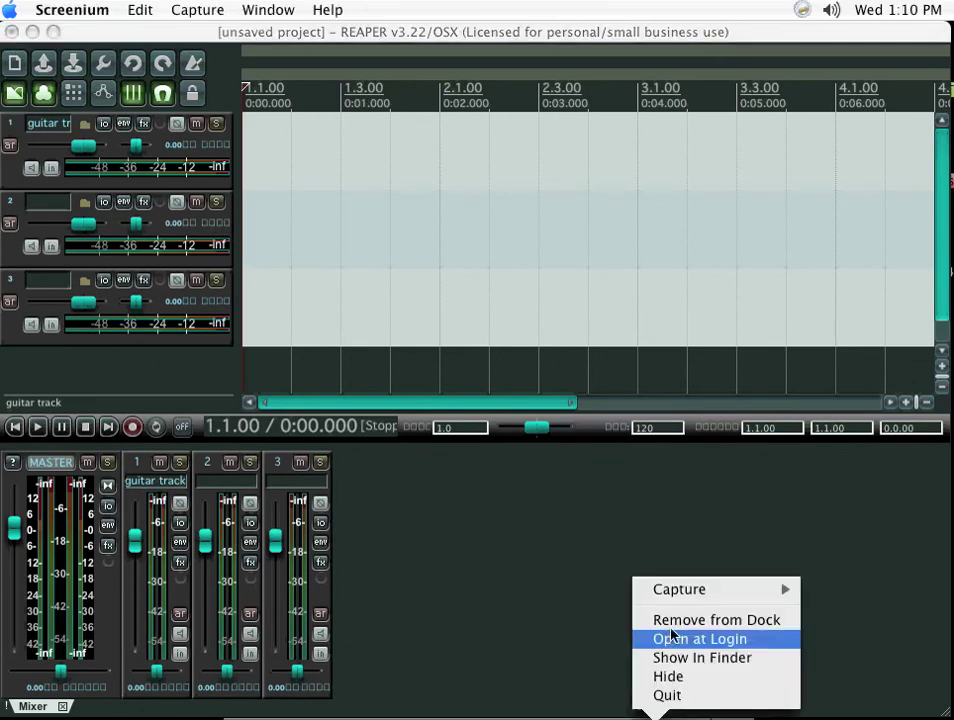